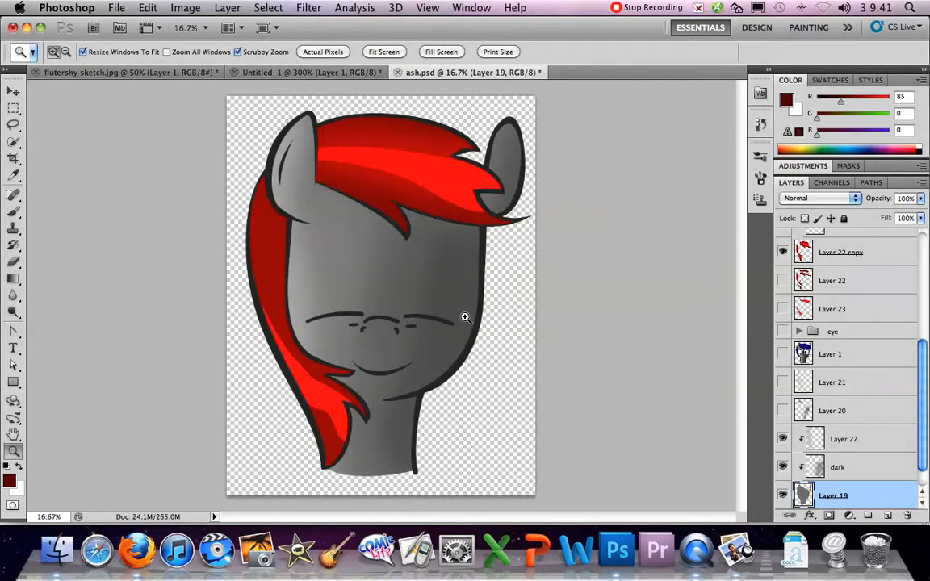
Show and expand the eye group, and show the eyeliner and eyelashes around the pony's eyes
{"action": "left_click", "coordinate": [782, 332]}
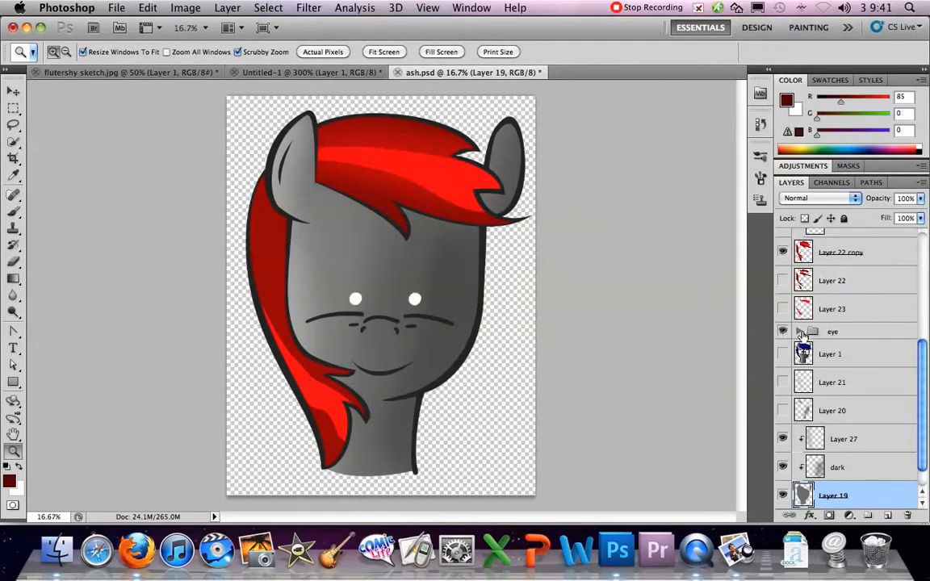
{"action": "left_click", "coordinate": [799, 332]}
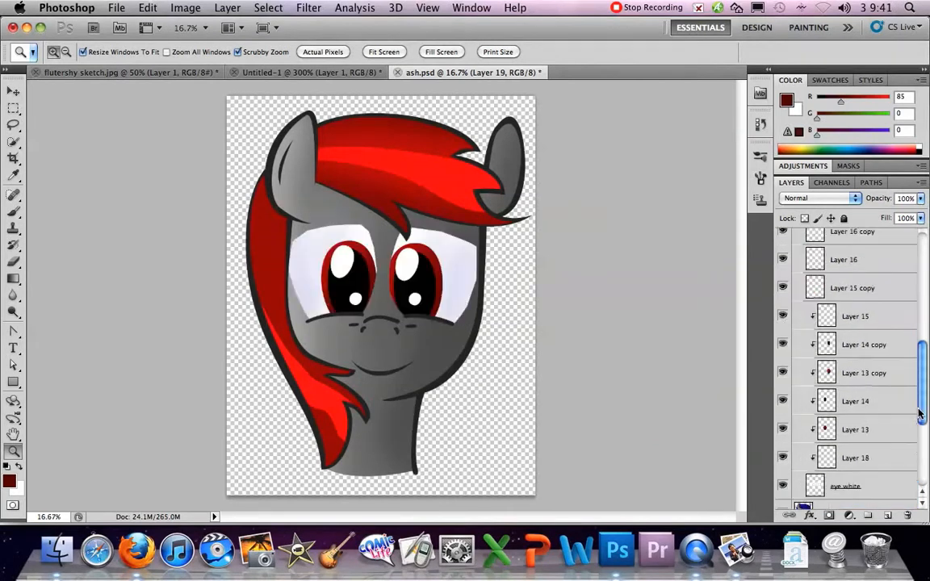
{"action": "left_click_drag", "start_coordinate": [918, 414], "coordinate": [916, 405]}
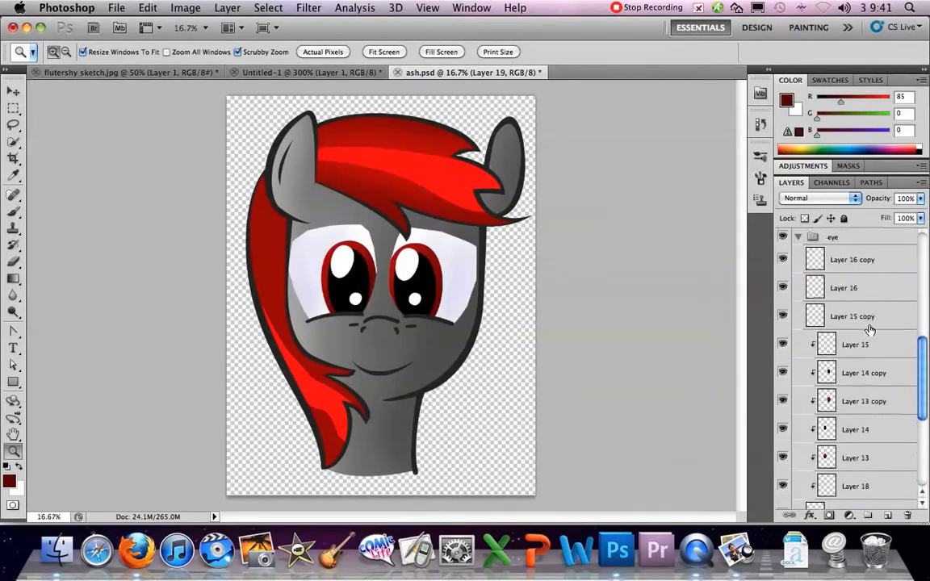
{"action": "left_click_drag", "start_coordinate": [924, 370], "coordinate": [922, 322]}
{"action": "left_click", "coordinate": [780, 245]}
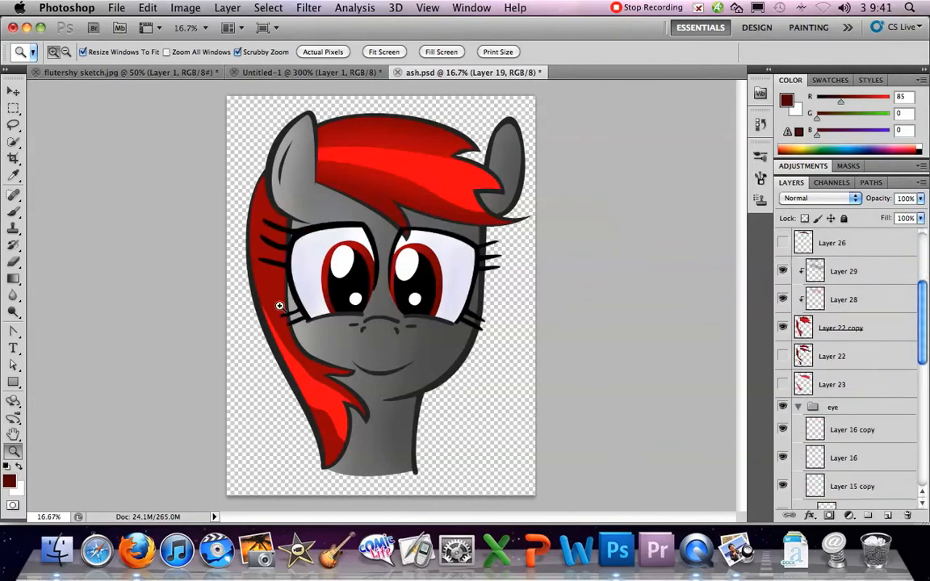
{"action": "left_click", "coordinate": [379, 259]}
{"action": "left_click_drag", "start_coordinate": [474, 304], "coordinate": [475, 217]}
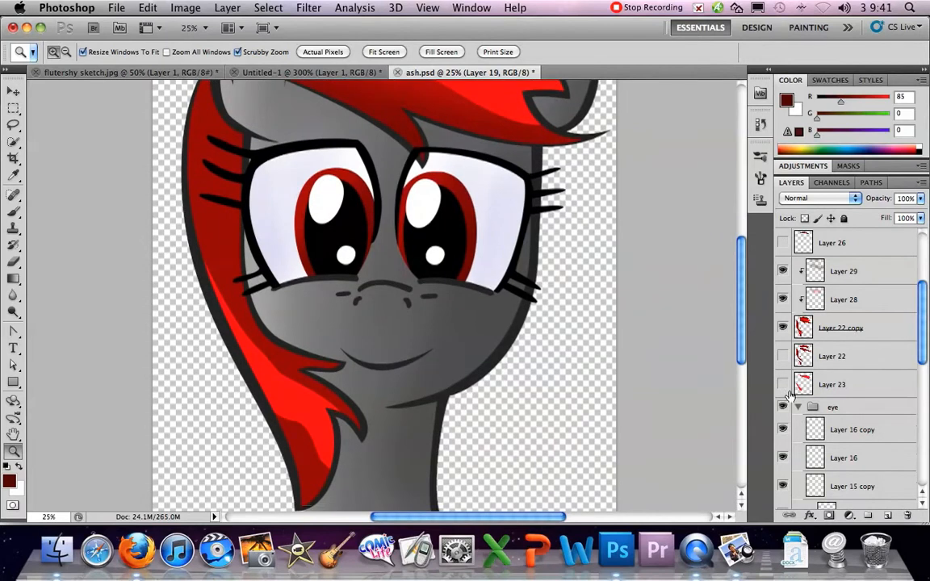
Hide the eye group and add a new empty layer directly above Layer 1
{"action": "left_click", "coordinate": [782, 407]}
{"action": "left_click_drag", "start_coordinate": [920, 331], "coordinate": [926, 435]}
{"action": "left_click", "coordinate": [896, 434]}
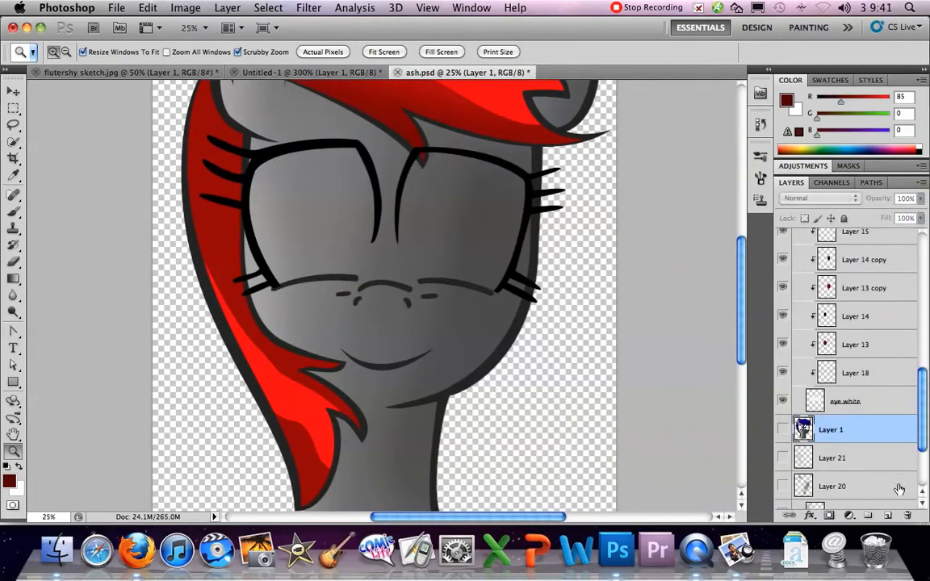
{"action": "key", "text": "super+alt+shift+n"}
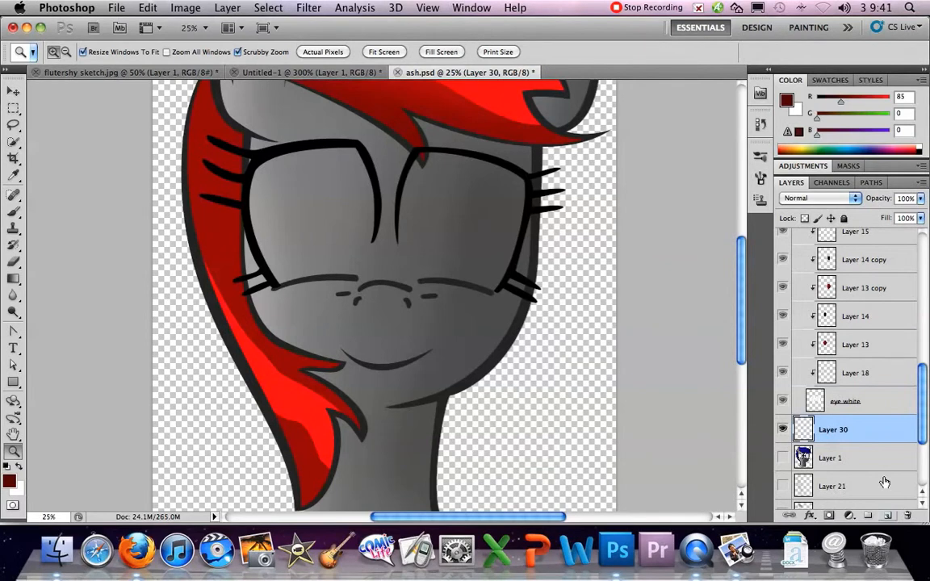
Create a new path at the end of the path list and name it "eye puple"
{"action": "left_click", "coordinate": [876, 185]}
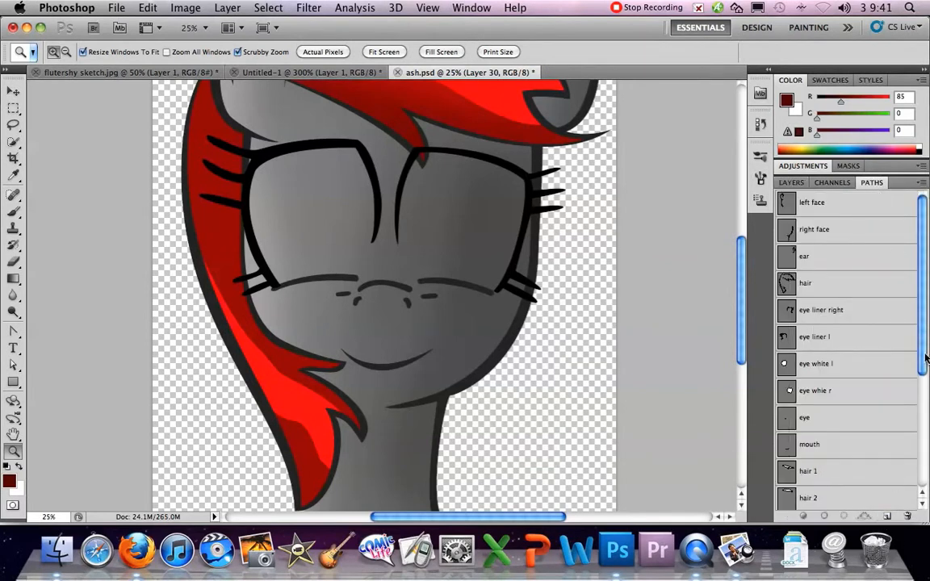
{"action": "left_click_drag", "start_coordinate": [925, 357], "coordinate": [922, 462]}
{"action": "double_click", "coordinate": [810, 497]}
{"action": "type", "text": "eye puple"}
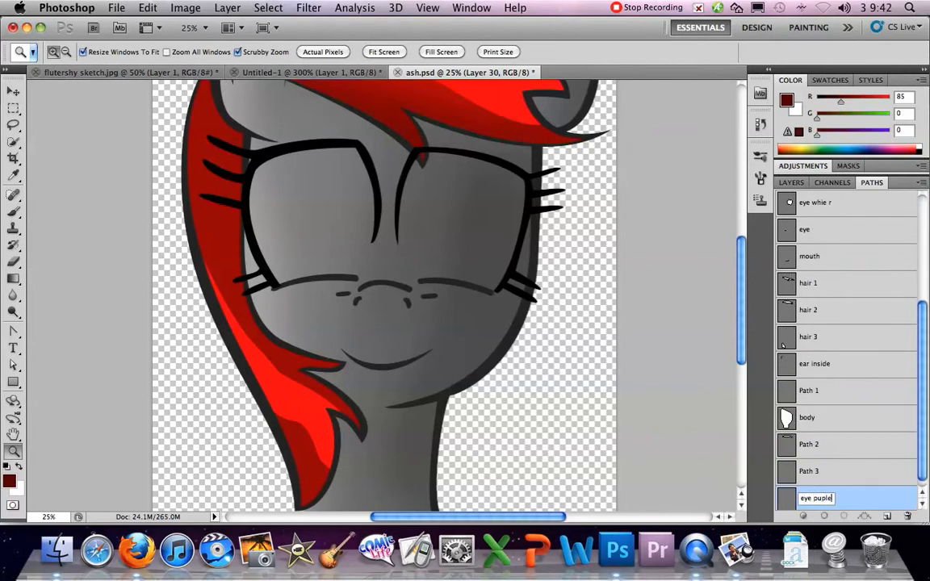
{"action": "key", "text": "Return"}
Rename the "eye puple" path as "puple eye"
{"action": "key", "text": "F7"}
{"action": "left_click_drag", "start_coordinate": [13, 331], "coordinate": [139, 328]}
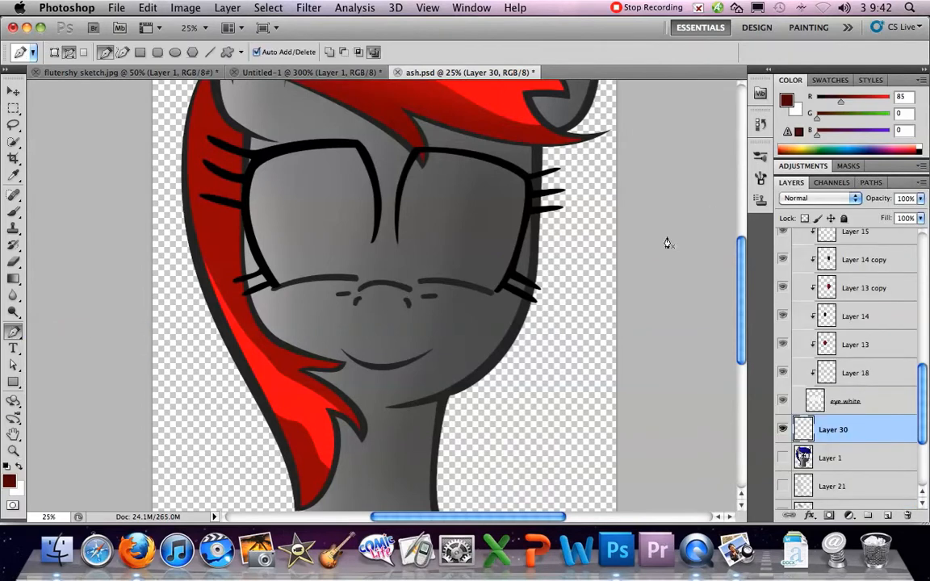
{"action": "left_click", "coordinate": [871, 182]}
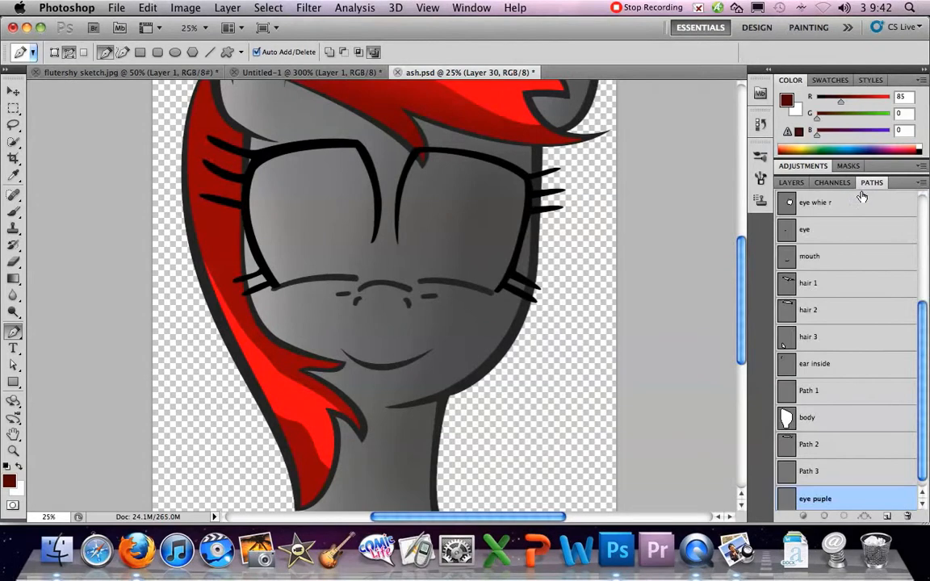
{"action": "double_click", "coordinate": [820, 499]}
{"action": "key", "text": "Right"}
{"action": "type", "text": "left"}
{"action": "key", "text": "Return"}
Trace the pony's left-hand eye opening with the Pen tool as a closed path along the eyeliner and lower lid
{"action": "left_click", "coordinate": [15, 332]}
{"action": "left_click", "coordinate": [67, 329]}
{"action": "left_click", "coordinate": [357, 278]}
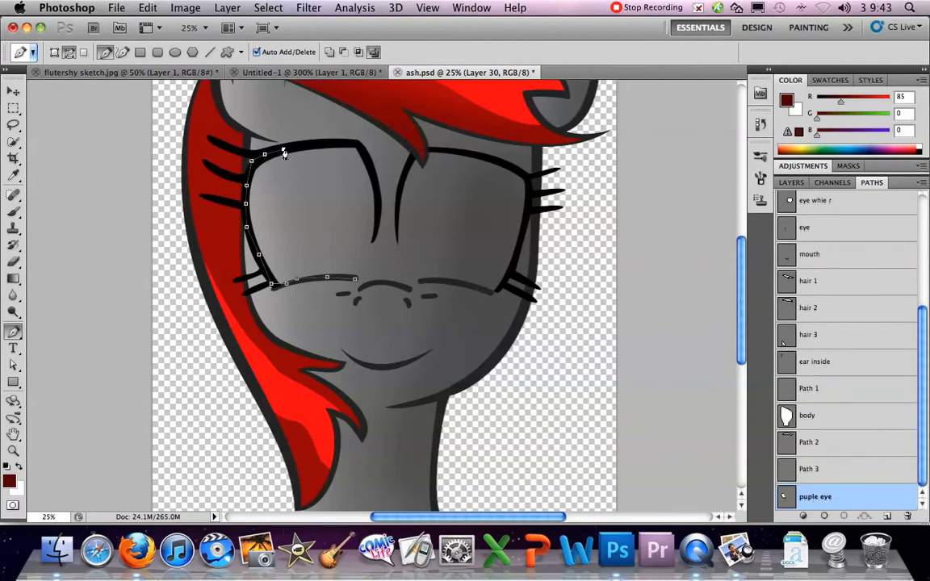
{"action": "left_click", "coordinate": [311, 146]}
{"action": "left_click", "coordinate": [357, 146]}
{"action": "left_click", "coordinate": [374, 234]}
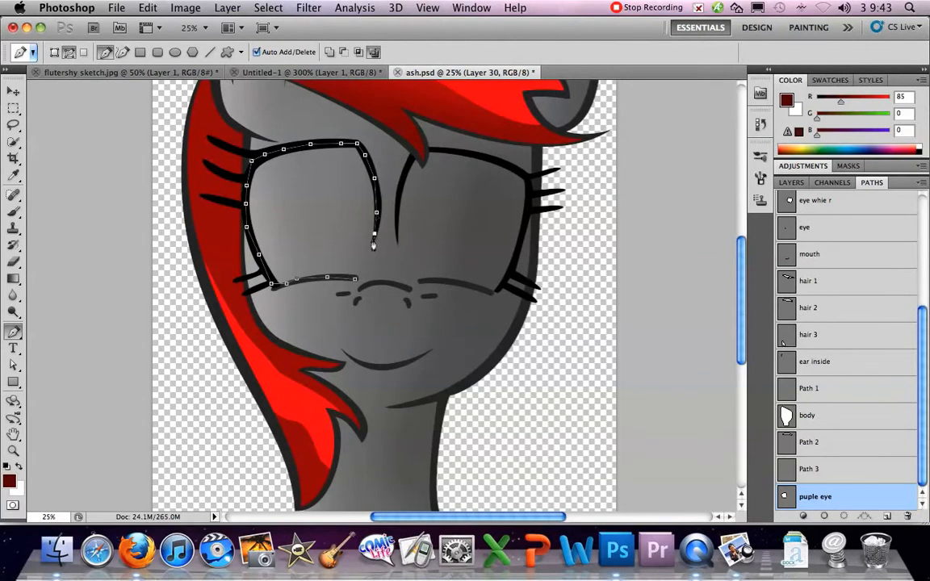
{"action": "left_click", "coordinate": [354, 277]}
Curve the lower inner edge of the left-hand eye path with the Convert Point tool
{"action": "left_click_drag", "start_coordinate": [13, 332], "coordinate": [71, 383]}
{"action": "left_click", "coordinate": [371, 244]}
{"action": "left_click", "coordinate": [355, 280]}
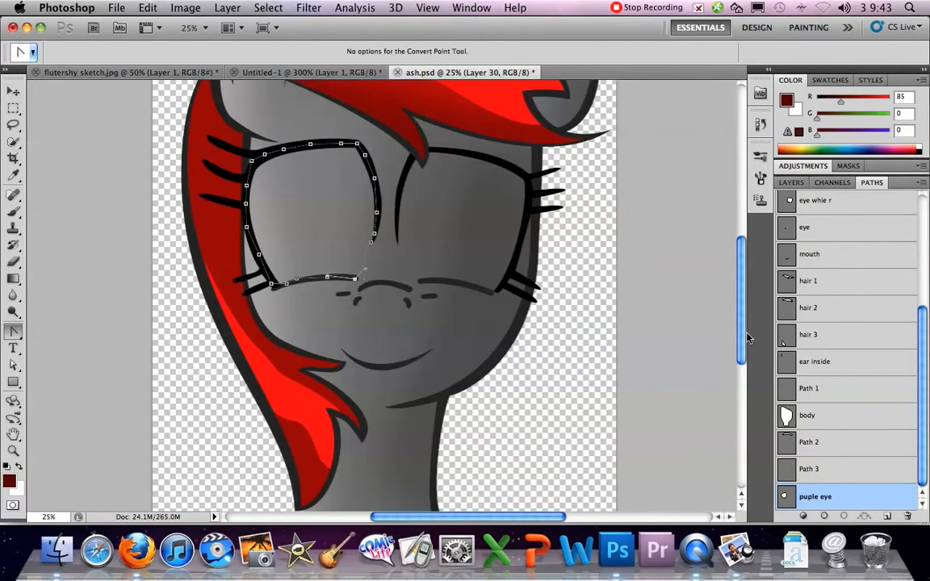
Rename the traced eye path as "puple eye left"
{"action": "double_click", "coordinate": [816, 496]}
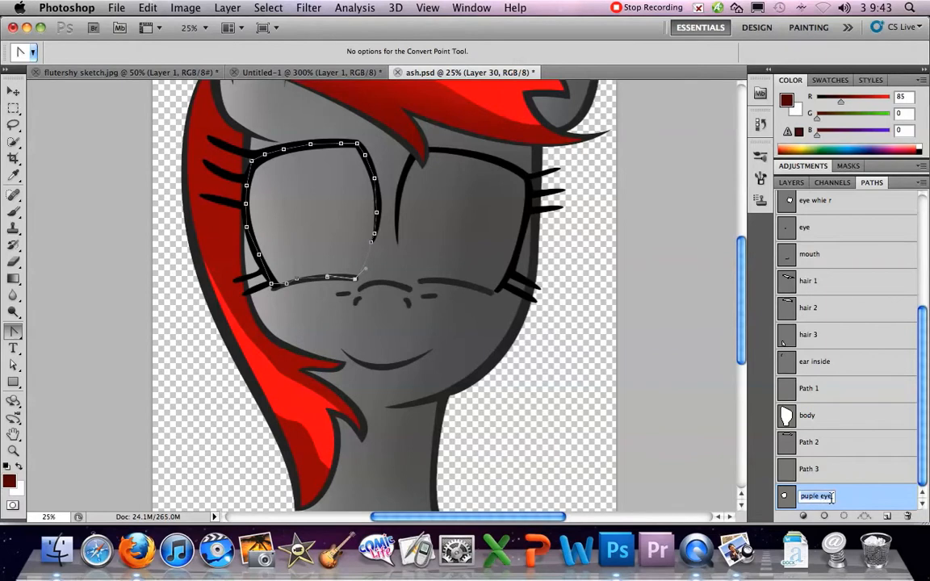
{"action": "left_click", "coordinate": [832, 495]}
{"action": "type", "text": "left"}
{"action": "key", "text": "Return"}
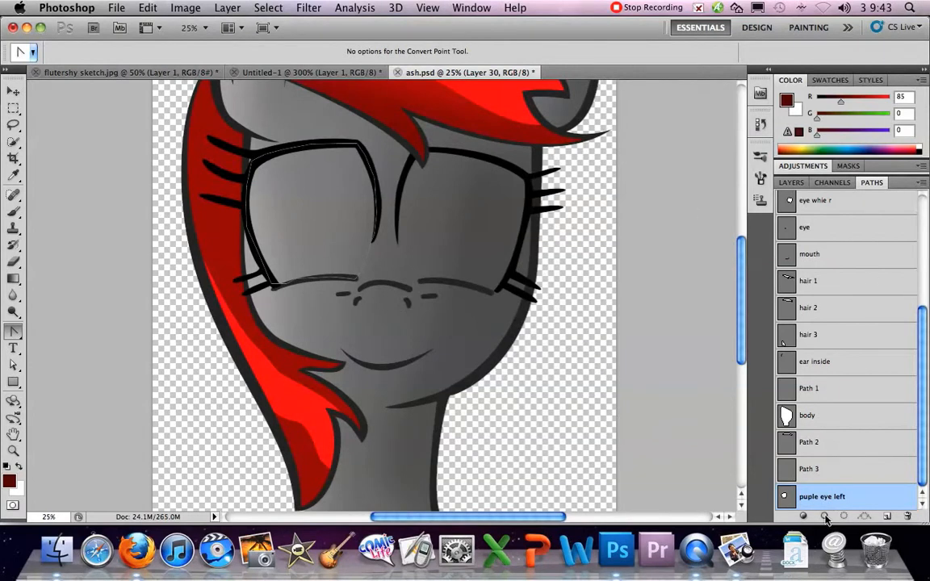
{"action": "left_click", "coordinate": [792, 183]}
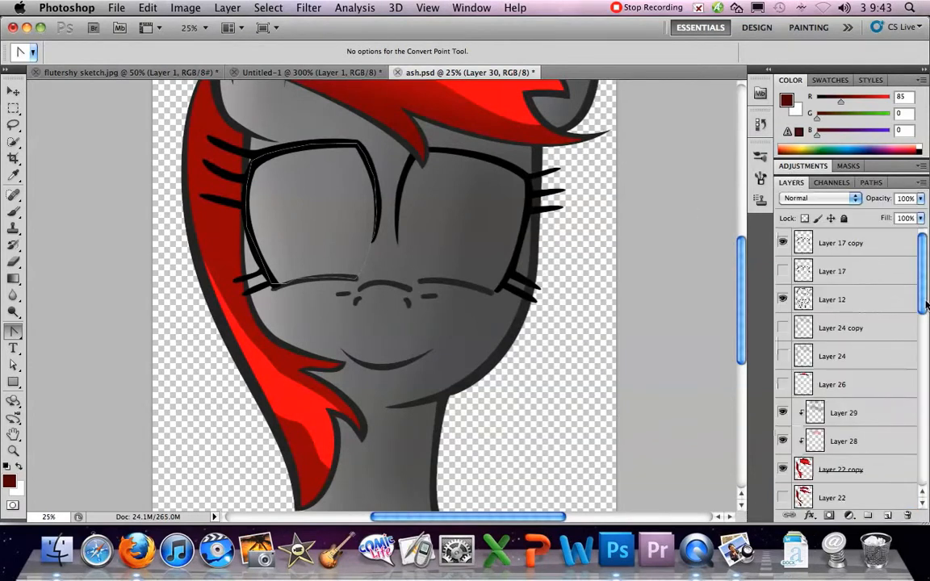
{"action": "scroll", "coordinate": [926, 280], "scroll_direction": "down", "scroll_amount": 15}
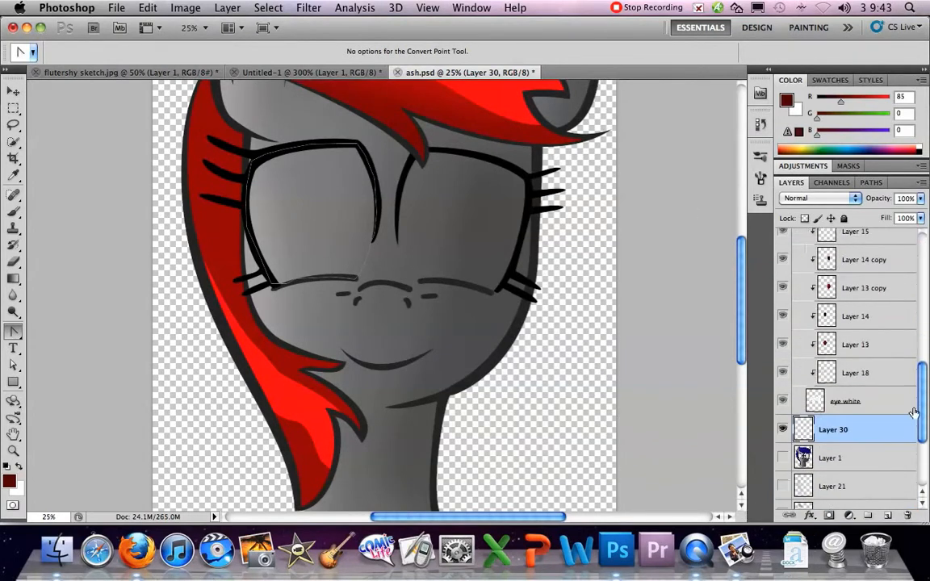
{"action": "left_click", "coordinate": [860, 185]}
{"action": "left_click", "coordinate": [803, 516]}
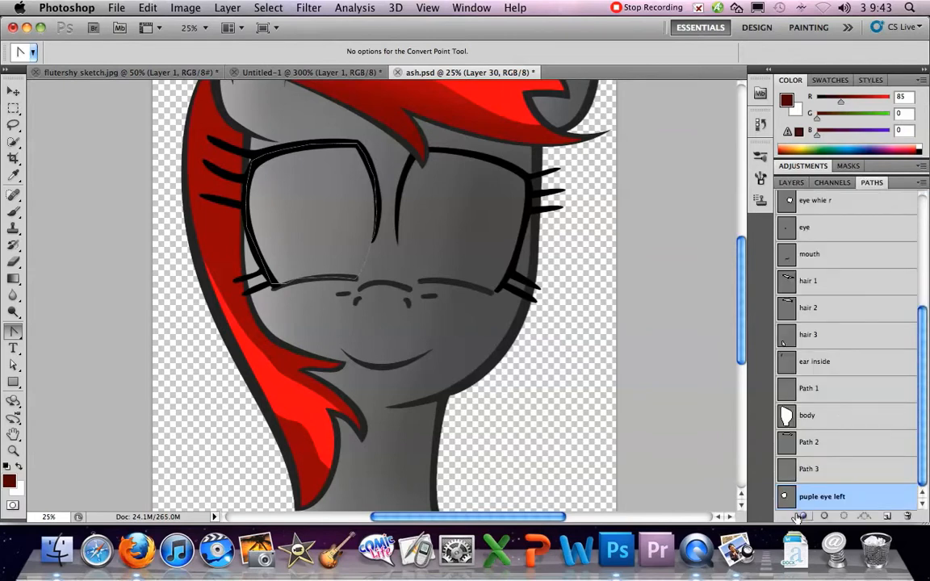
{"action": "left_click", "coordinate": [148, 7]}
{"action": "left_click", "coordinate": [165, 54]}
Set the foreground colour to white (255, 255, 255) and fill the "puple eye left" path with it
{"action": "left_click", "coordinate": [6, 481]}
{"action": "left_click_drag", "start_coordinate": [550, 255], "coordinate": [521, 159]}
{"action": "left_click", "coordinate": [831, 154]}
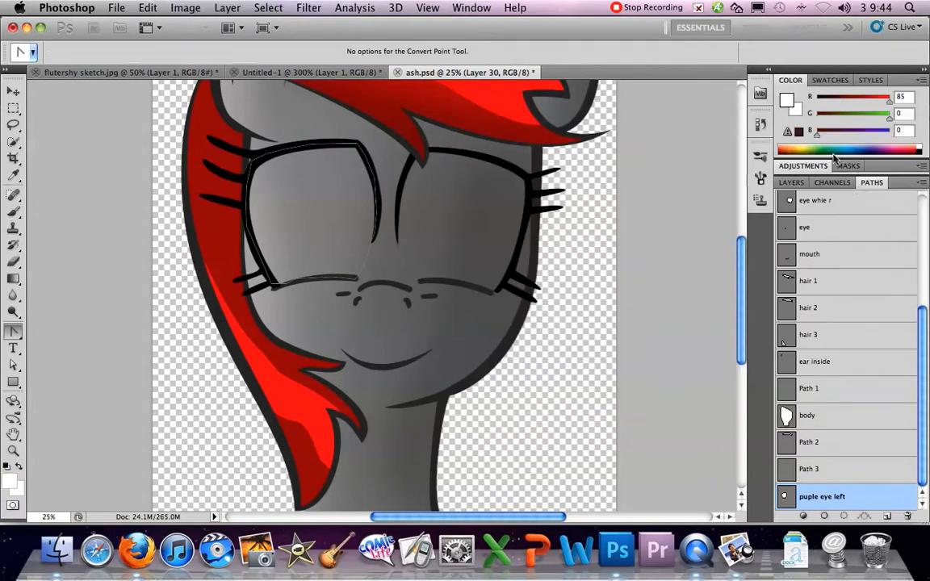
{"action": "left_click", "coordinate": [804, 516]}
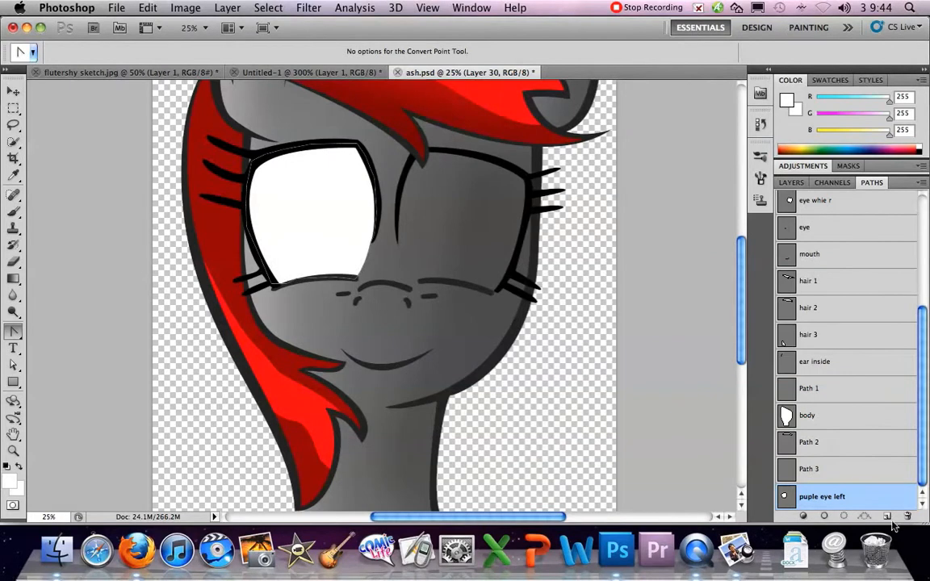
Create another path and name it "pulie eye right"
{"action": "left_click", "coordinate": [887, 516]}
{"action": "left_click_drag", "start_coordinate": [923, 459], "coordinate": [923, 481]}
{"action": "double_click", "coordinate": [811, 497]}
{"action": "type", "text": "pulie eye right"}
{"action": "key", "text": "Return"}
Trace the right-hand eye opening with the Pen tool as a closed path and curve its lower inner edge
{"action": "left_click", "coordinate": [791, 183]}
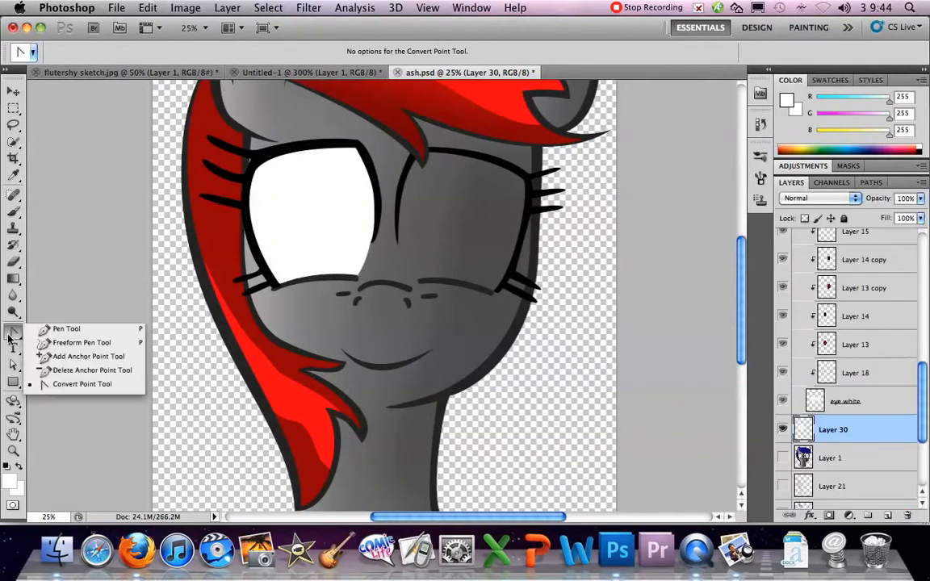
{"action": "left_click_drag", "start_coordinate": [12, 335], "coordinate": [58, 333]}
{"action": "left_click", "coordinate": [491, 294]}
{"action": "left_click", "coordinate": [468, 284]}
{"action": "left_click", "coordinate": [443, 281]}
{"action": "left_click", "coordinate": [419, 281]}
{"action": "left_click", "coordinate": [397, 242]}
{"action": "left_click", "coordinate": [398, 219]}
{"action": "left_click", "coordinate": [400, 188]}
{"action": "left_click", "coordinate": [406, 163]}
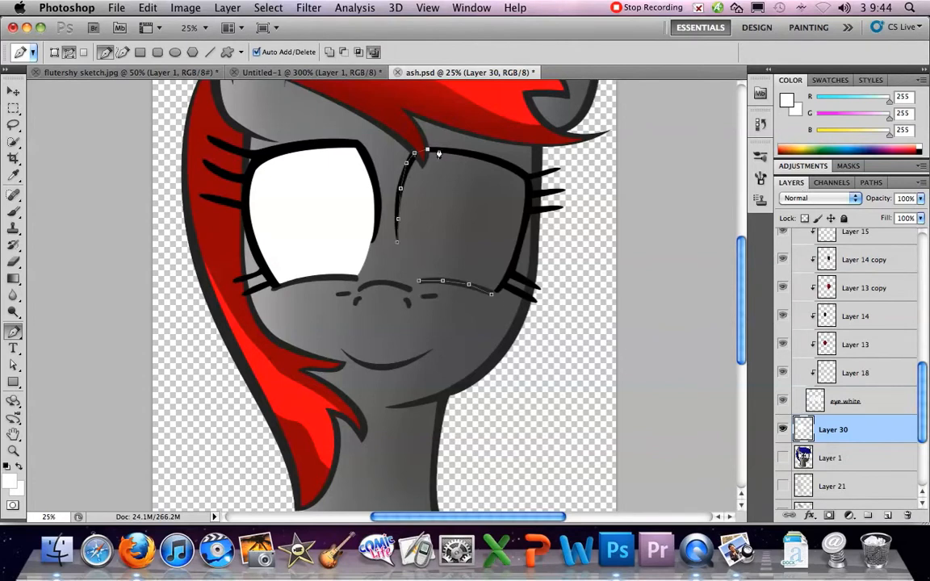
{"action": "left_click", "coordinate": [526, 176]}
{"action": "left_click", "coordinate": [528, 197]}
{"action": "left_click", "coordinate": [515, 251]}
{"action": "left_click", "coordinate": [500, 287]}
{"action": "left_click", "coordinate": [491, 293]}
{"action": "left_click_drag", "start_coordinate": [14, 333], "coordinate": [80, 385]}
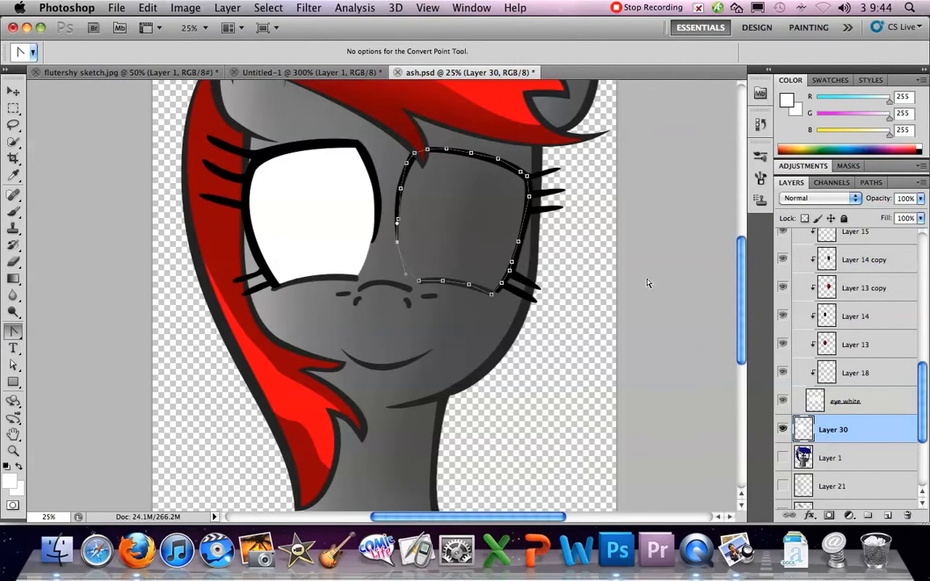
Fill the "pulie eye right" path with white on Layer 30
{"action": "left_click", "coordinate": [871, 184]}
{"action": "left_click", "coordinate": [810, 515]}
{"action": "left_click", "coordinate": [792, 184]}
{"action": "left_click", "coordinate": [864, 452]}
{"action": "left_click", "coordinate": [860, 433]}
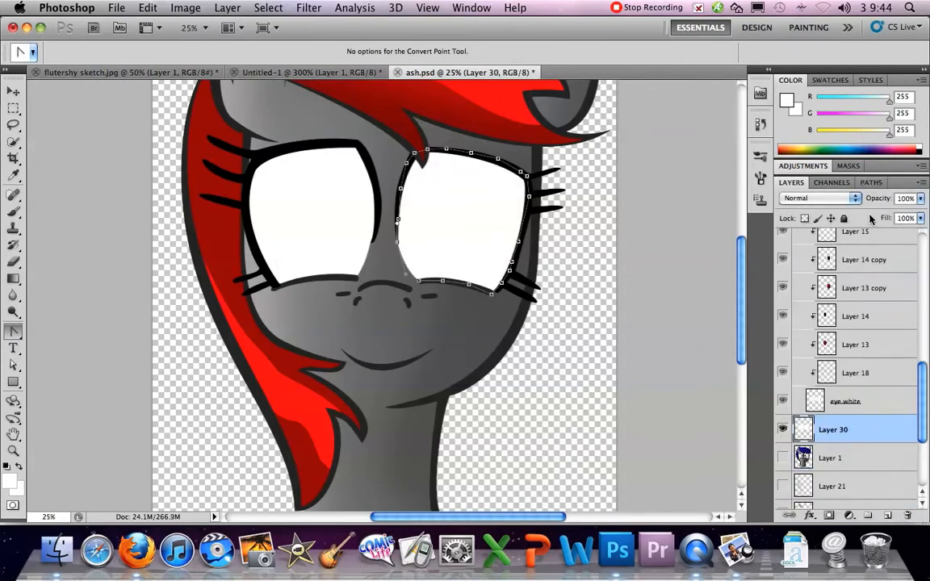
Add a new path and a new empty layer above Layer 30, which holds the white eye fills
{"action": "left_click", "coordinate": [872, 183]}
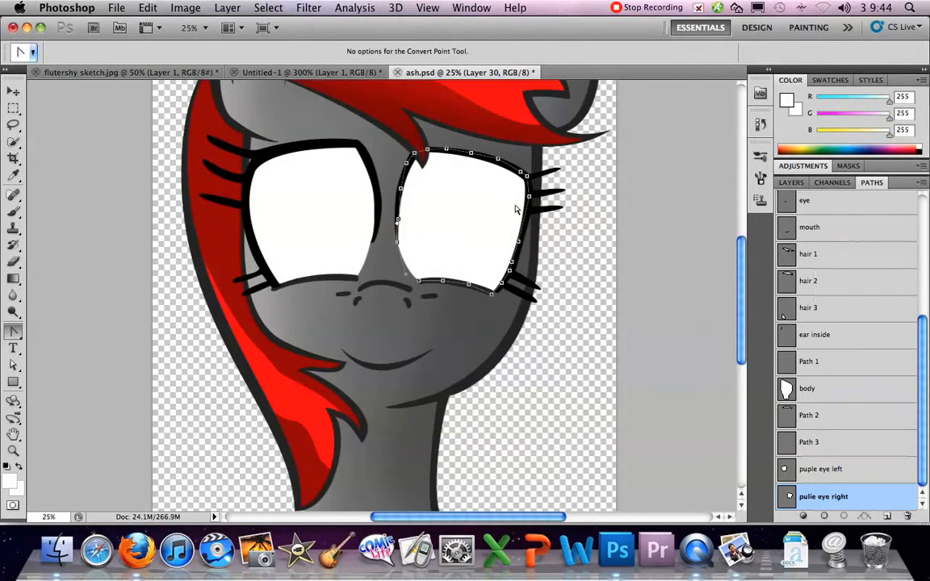
{"action": "left_click", "coordinate": [888, 518]}
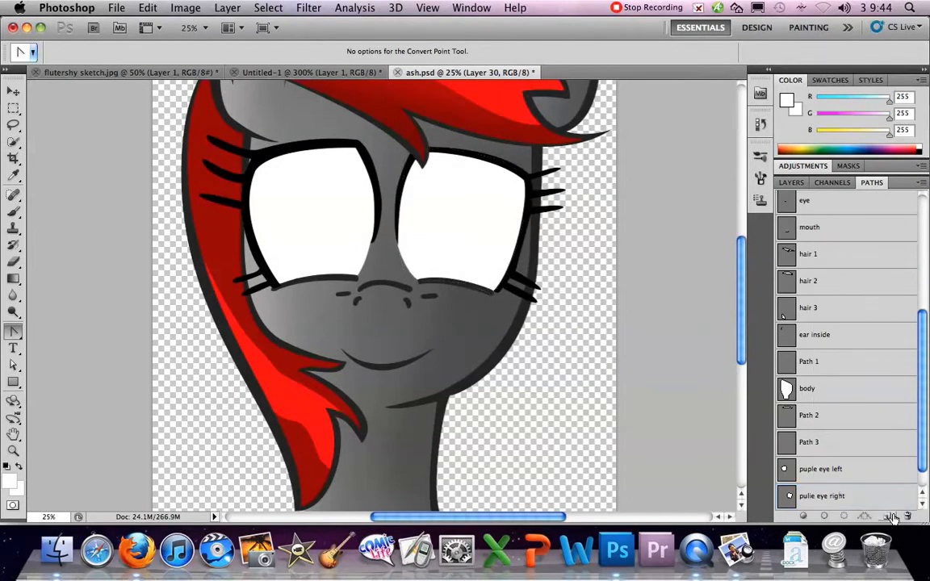
{"action": "left_click", "coordinate": [791, 183]}
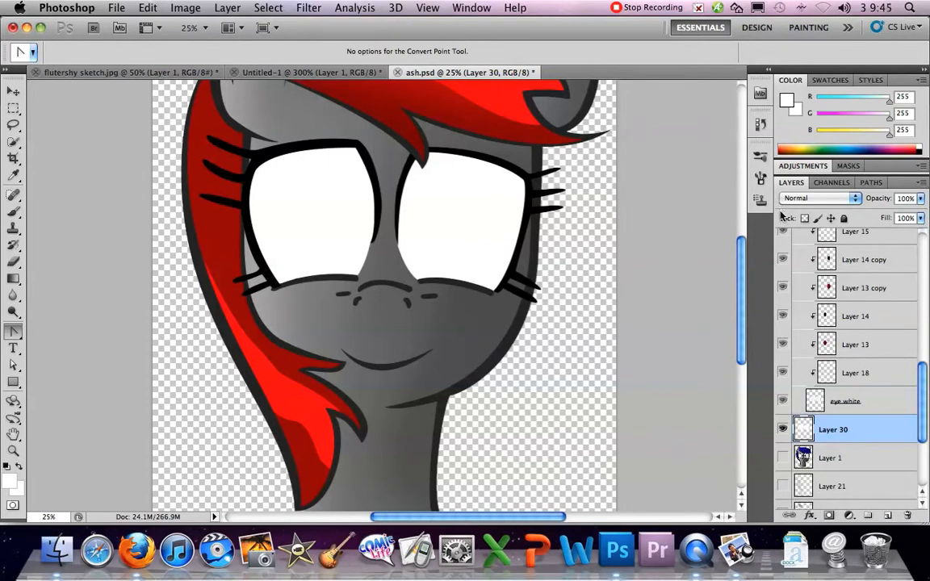
{"action": "left_click", "coordinate": [783, 429]}
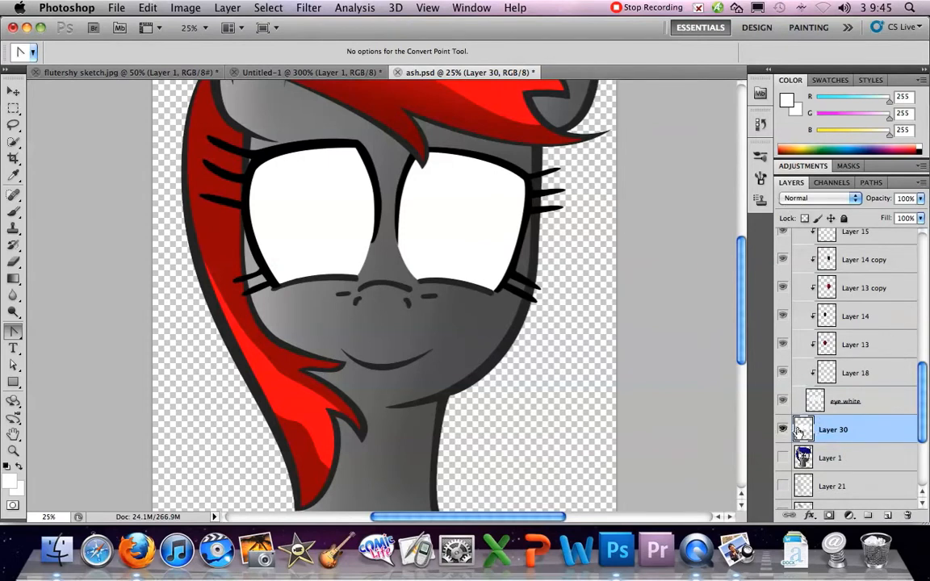
{"action": "left_click", "coordinate": [888, 516]}
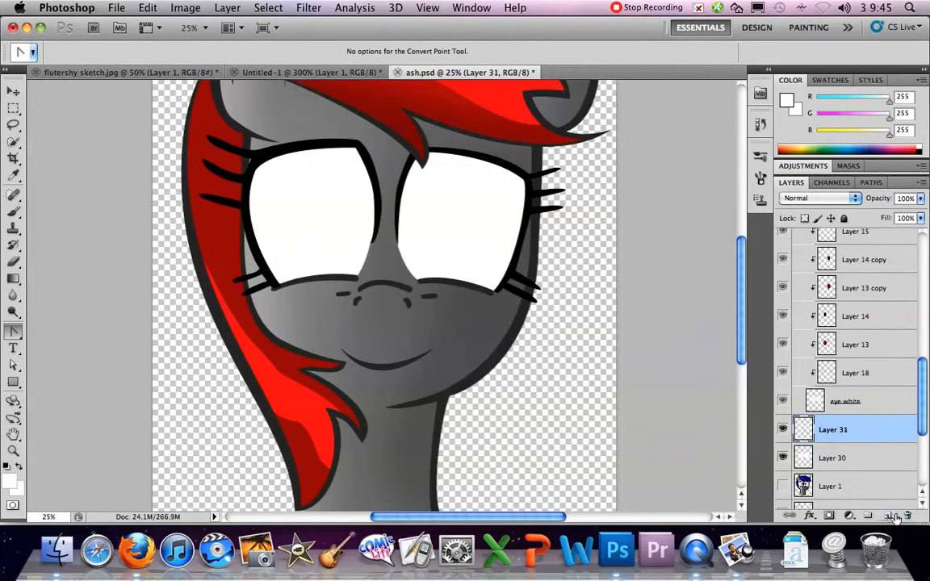
Name the new path "puple"
{"action": "left_click", "coordinate": [870, 183]}
{"action": "double_click", "coordinate": [807, 497]}
{"action": "type", "text": "pu"}
{"action": "key", "text": "Return"}
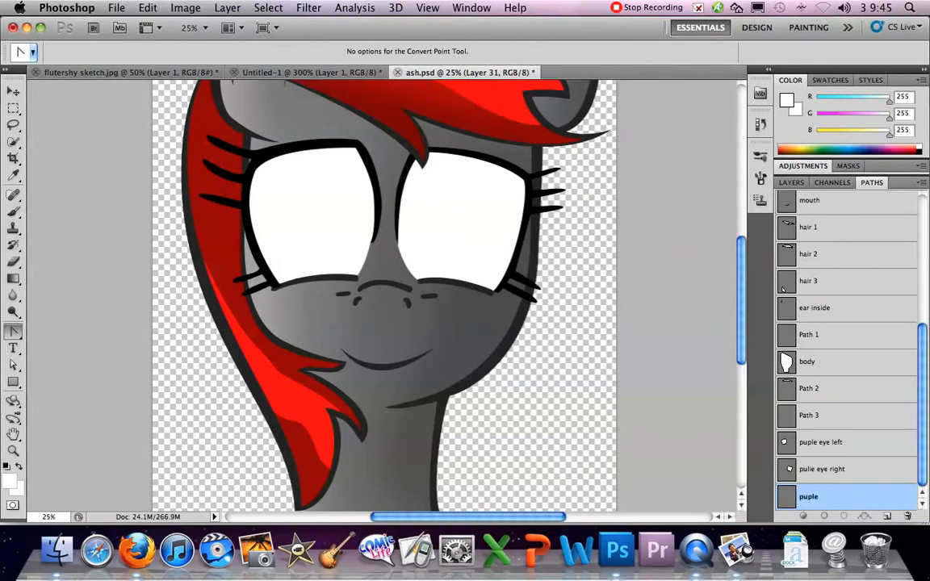
Examine the shape of the eyes in the yellow pony reference in the Untitled-1 document, and return to ash.psd
{"action": "left_click", "coordinate": [260, 71]}
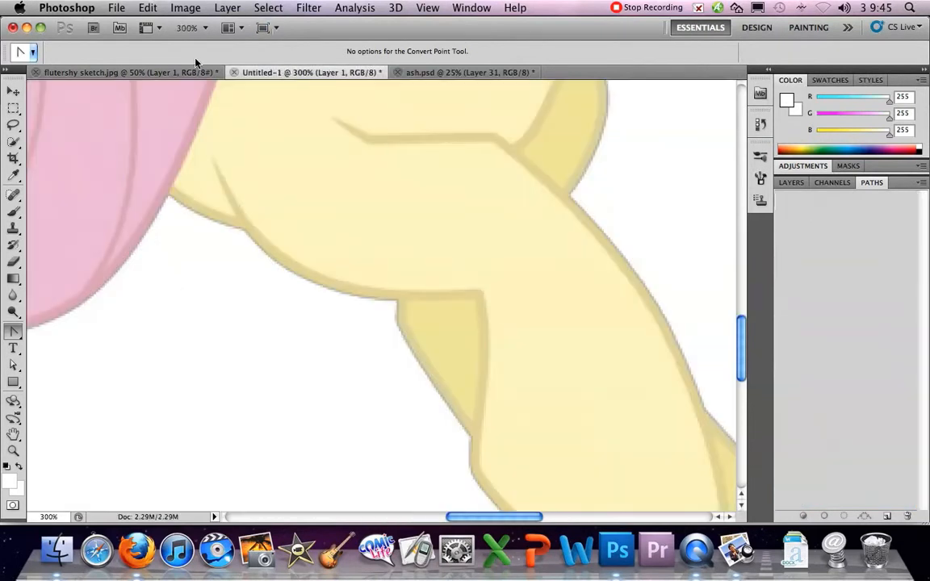
{"action": "left_click_drag", "start_coordinate": [533, 144], "coordinate": [333, 388]}
{"action": "left_click_drag", "start_coordinate": [375, 107], "coordinate": [352, 212]}
{"action": "left_click_drag", "start_coordinate": [226, 160], "coordinate": [283, 204]}
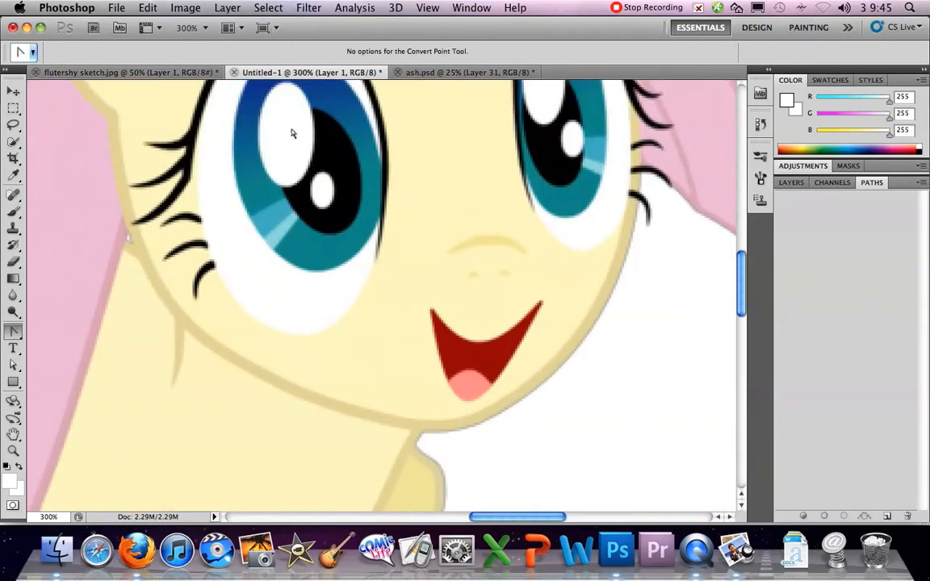
{"action": "left_click", "coordinate": [451, 72]}
Draw a tall oval "puple" path spanning the height of the left eye's white and curve both of its anchor points
{"action": "left_click_drag", "start_coordinate": [924, 323], "coordinate": [920, 457]}
{"action": "left_click_drag", "start_coordinate": [13, 331], "coordinate": [48, 326]}
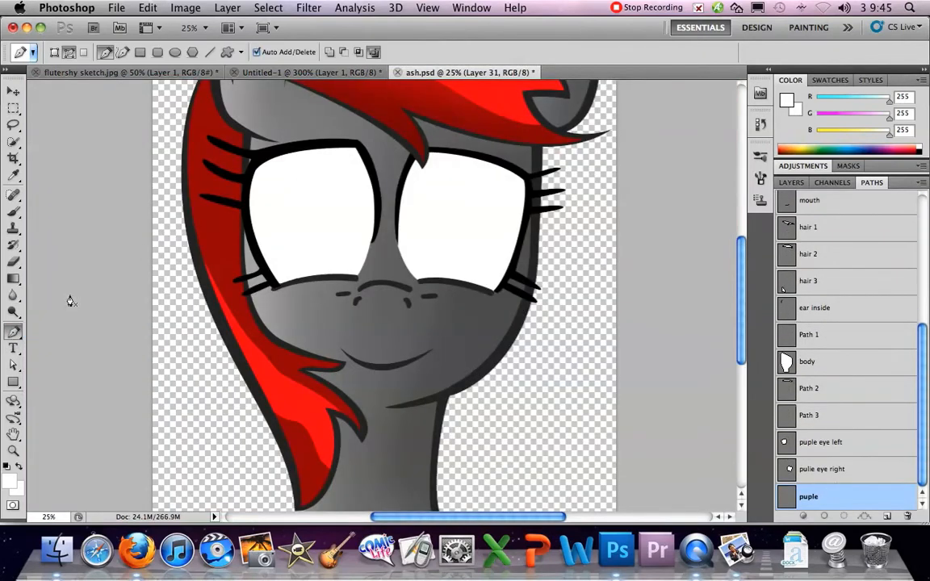
{"action": "left_click", "coordinate": [305, 275]}
{"action": "left_click_drag", "start_coordinate": [13, 331], "coordinate": [60, 358]}
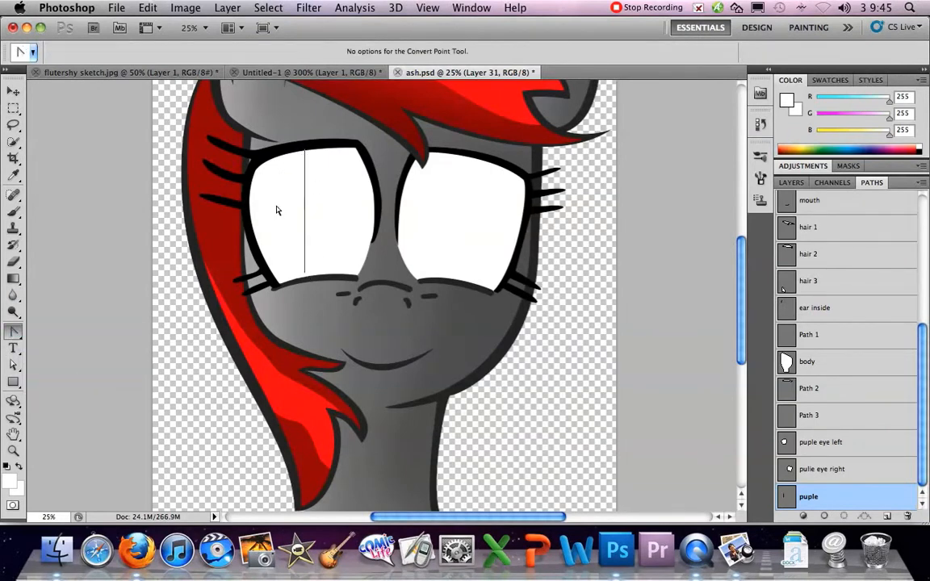
{"action": "left_click_drag", "start_coordinate": [304, 148], "coordinate": [372, 152]}
{"action": "left_click_drag", "start_coordinate": [305, 276], "coordinate": [262, 277]}
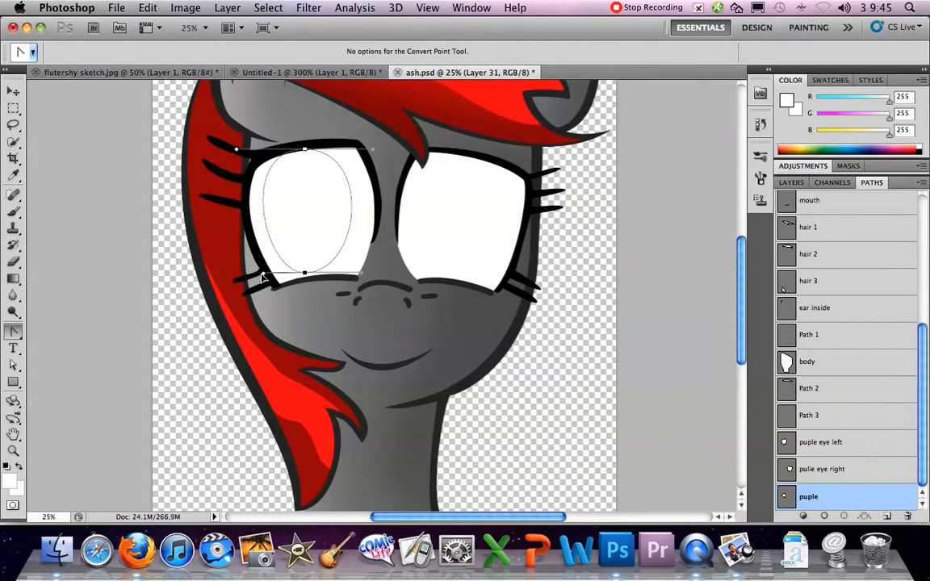
Narrow the oval path by shortening its curve handles and shift both anchors slightly toward the muzzle
{"action": "mouse_move", "coordinate": [362, 280]}
{"action": "left_mouse_down"}
{"action": "mouse_move", "coordinate": [311, 272]}
{"action": "mouse_move", "coordinate": [355, 276]}
{"action": "left_mouse_up"}
{"action": "left_click_drag", "start_coordinate": [372, 151], "coordinate": [363, 149]}
{"action": "left_click", "coordinate": [258, 156]}
{"action": "left_click", "coordinate": [276, 159]}
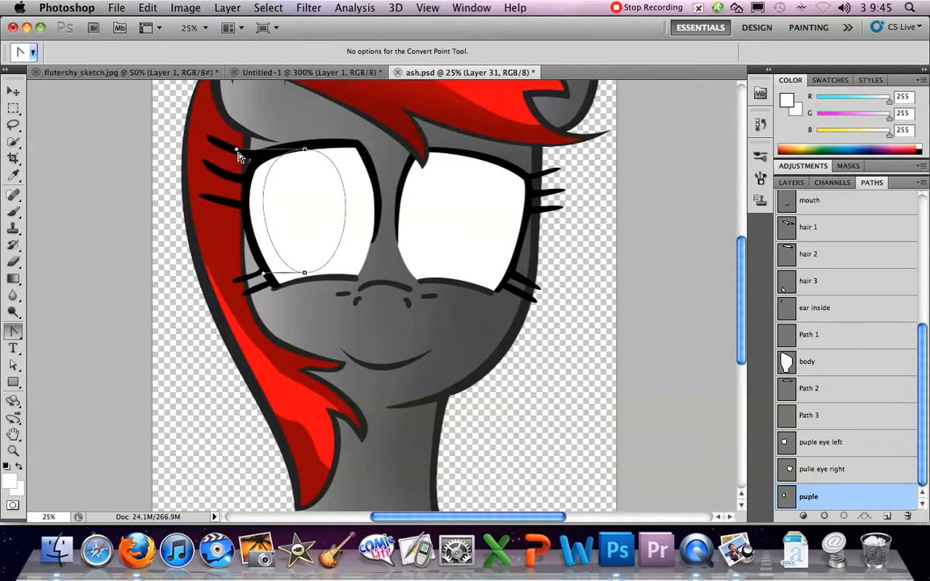
{"action": "left_click_drag", "start_coordinate": [235, 151], "coordinate": [249, 154]}
{"action": "left_click", "coordinate": [15, 365]}
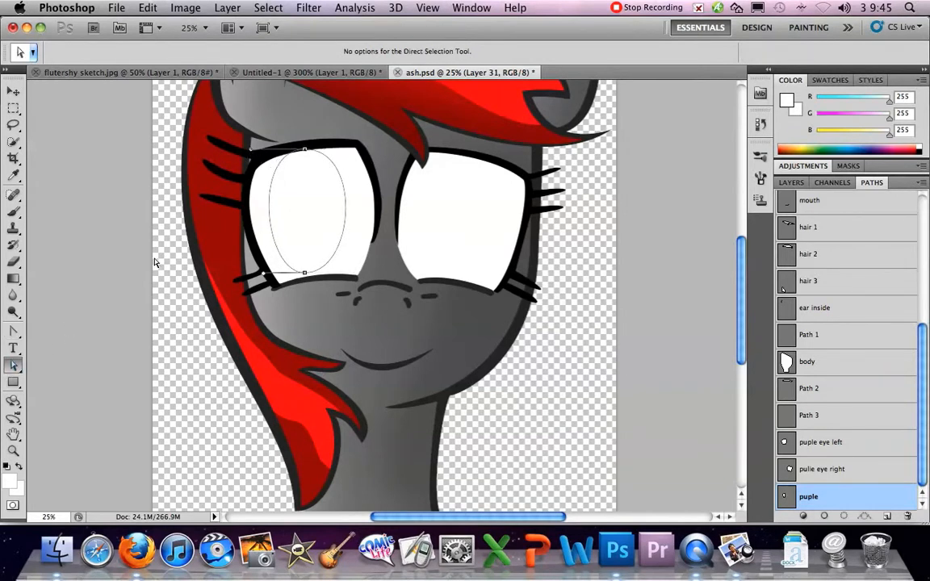
{"action": "left_click_drag", "start_coordinate": [305, 149], "coordinate": [318, 149]}
{"action": "left_click_drag", "start_coordinate": [305, 276], "coordinate": [317, 273]}
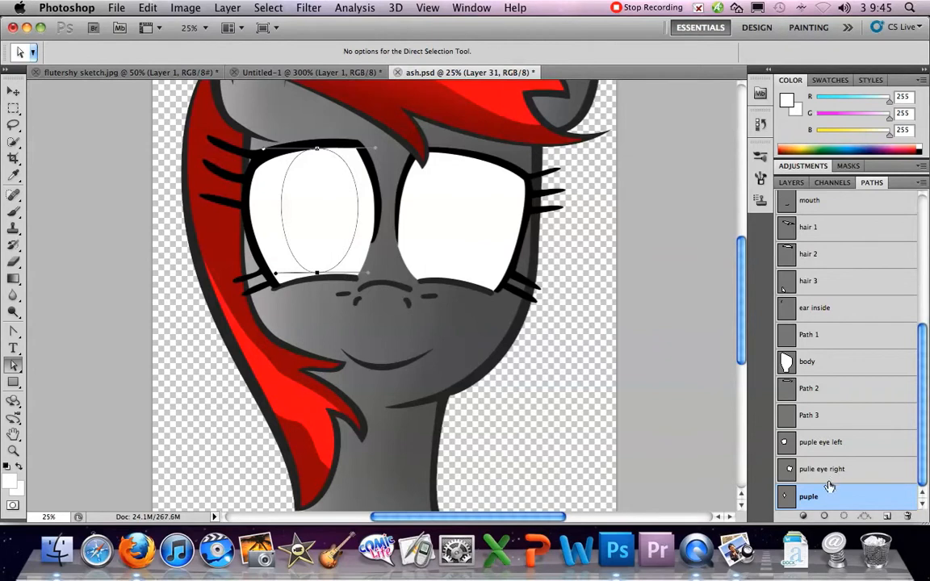
Undo the last fill of the oval path
{"action": "left_click", "coordinate": [148, 8]}
{"action": "left_click", "coordinate": [150, 10]}
{"action": "left_click", "coordinate": [149, 10]}
{"action": "left_click", "coordinate": [185, 56]}
Set the foreground color to light red (RGB 255, 73, 73) and fill the oval path on Layer 31
{"action": "left_click", "coordinate": [790, 182]}
{"action": "left_click_drag", "start_coordinate": [922, 296], "coordinate": [918, 426]}
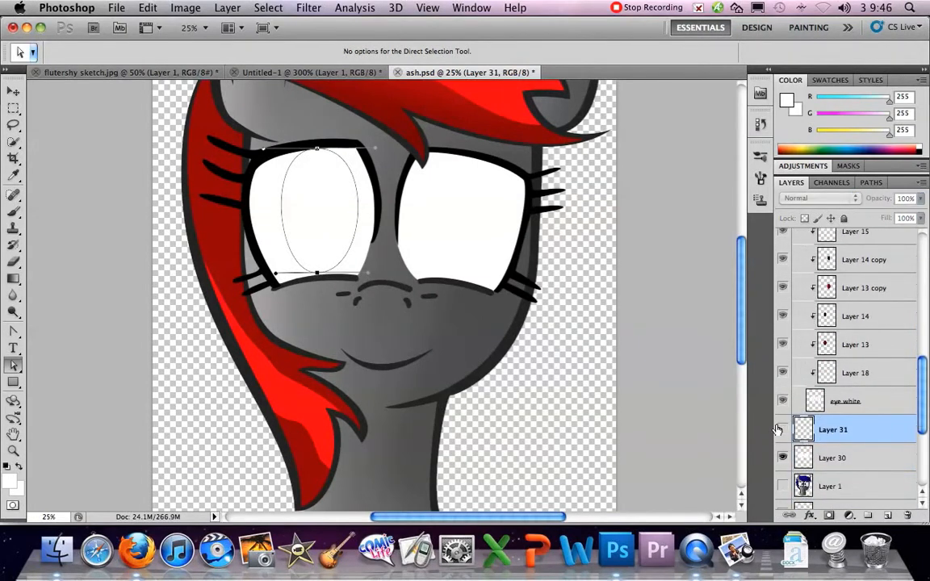
{"action": "left_click", "coordinate": [10, 481]}
{"action": "left_click_drag", "start_coordinate": [639, 181], "coordinate": [655, 160]}
{"action": "left_click", "coordinate": [864, 151]}
{"action": "key", "text": "a"}
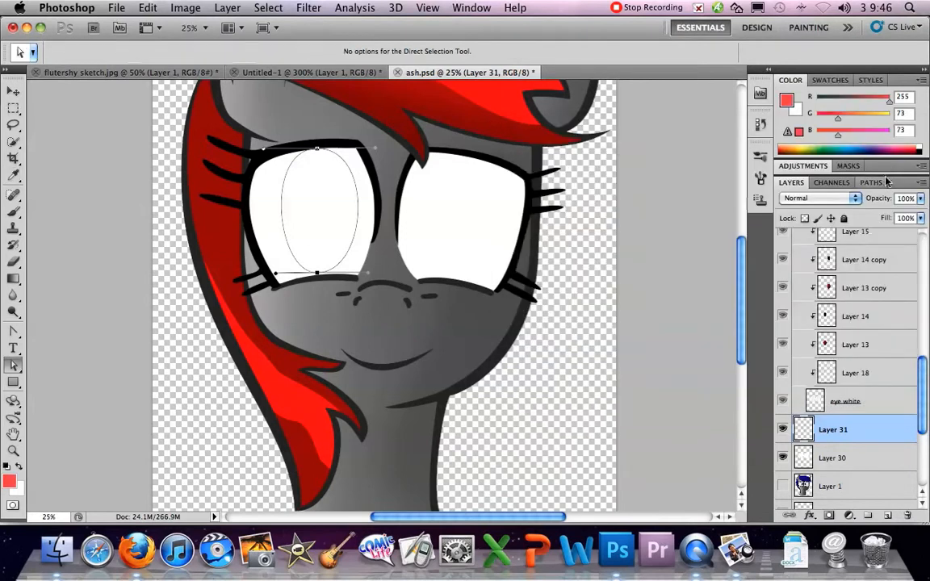
{"action": "left_click", "coordinate": [871, 183]}
{"action": "left_click", "coordinate": [805, 516]}
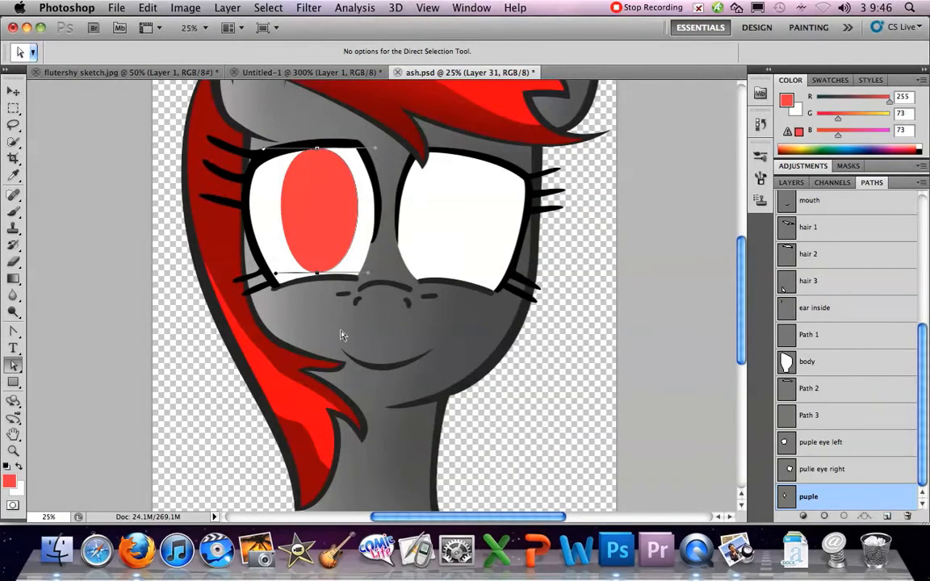
Move the red oval on Layer 31 down toward the inner corner of the left eye
{"action": "left_click", "coordinate": [13, 92]}
{"action": "left_click", "coordinate": [792, 183]}
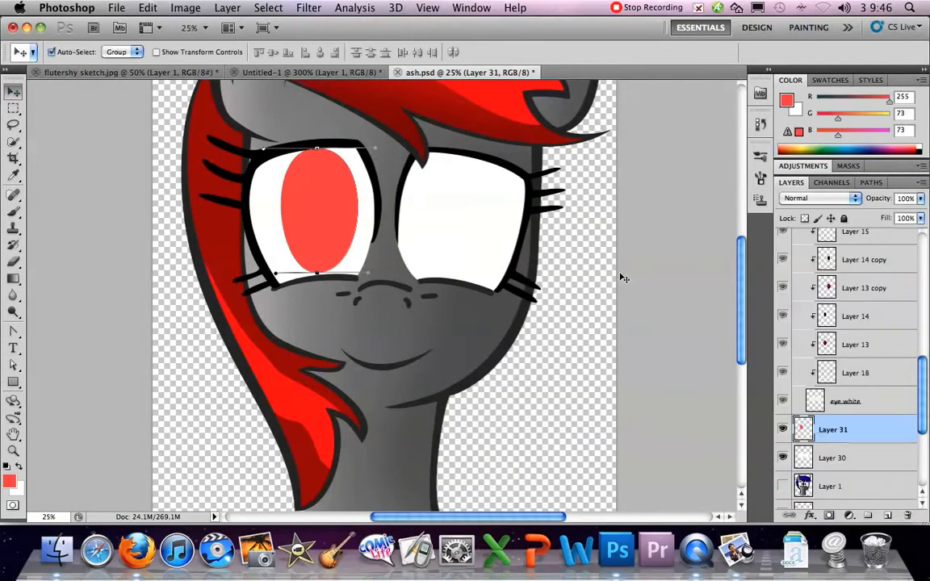
{"action": "left_click_drag", "start_coordinate": [347, 225], "coordinate": [373, 250]}
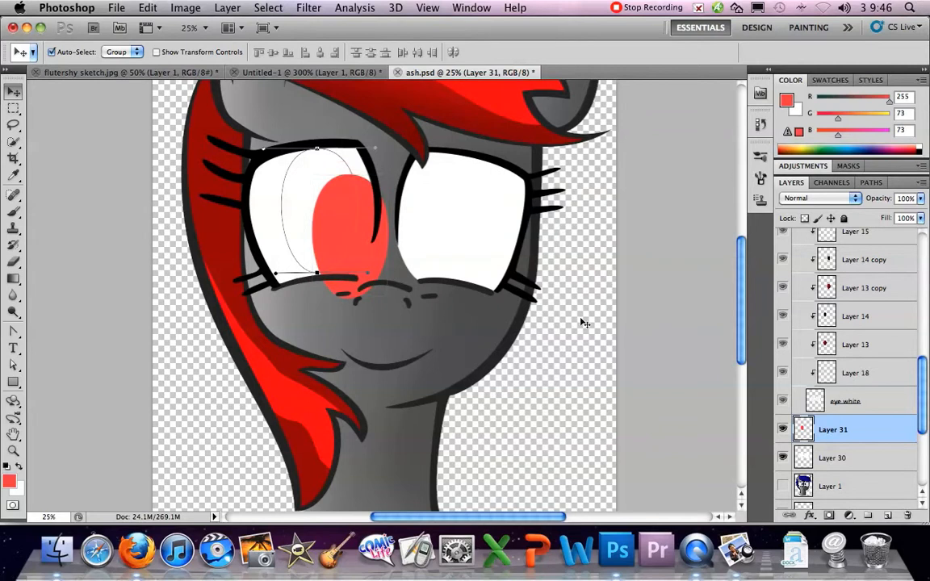
Clip Layer 31 to Layer 30 so the red oval stays inside the eye white
{"action": "left_click", "coordinate": [872, 444], "text": "alt"}
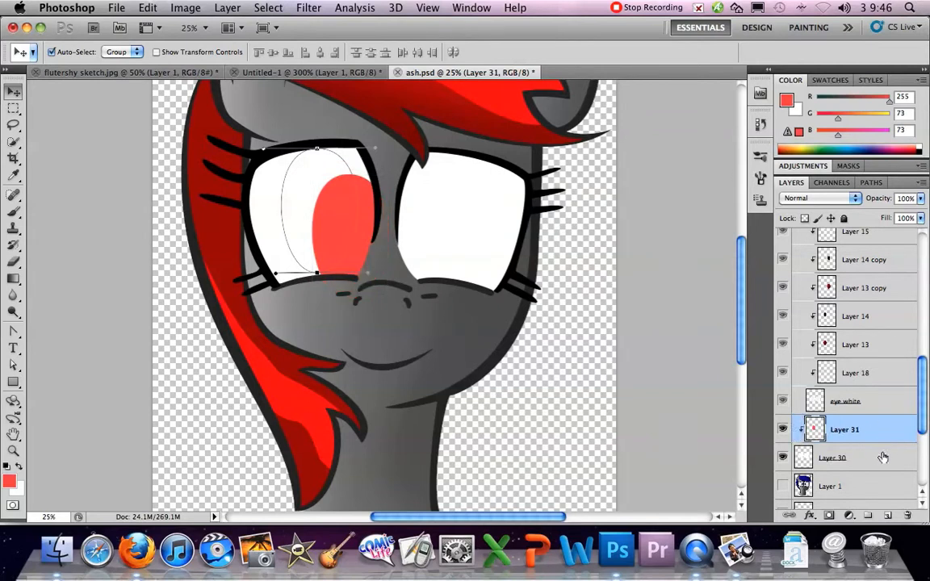
{"action": "left_click", "coordinate": [783, 458]}
{"action": "left_click", "coordinate": [783, 459]}
{"action": "left_click", "coordinate": [849, 440], "text": "alt"}
{"action": "left_click", "coordinate": [849, 440], "text": "alt"}
Rename Layer 31 as "red uey" and Layer 30 as "eye wite"
{"action": "double_click", "coordinate": [845, 430]}
{"action": "type", "text": "i"}
{"action": "key", "text": "Return"}
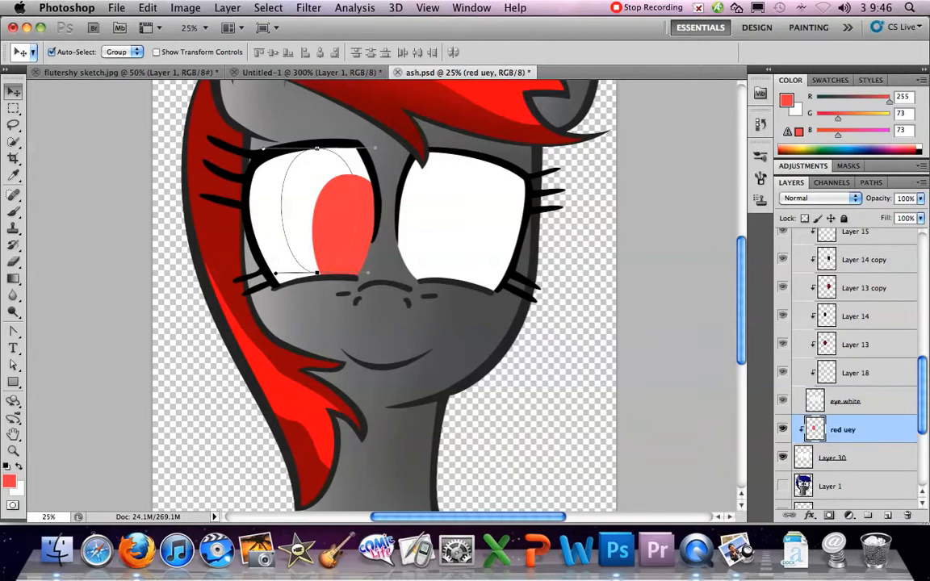
{"action": "double_click", "coordinate": [826, 459]}
{"action": "type", "text": "eye wit"}
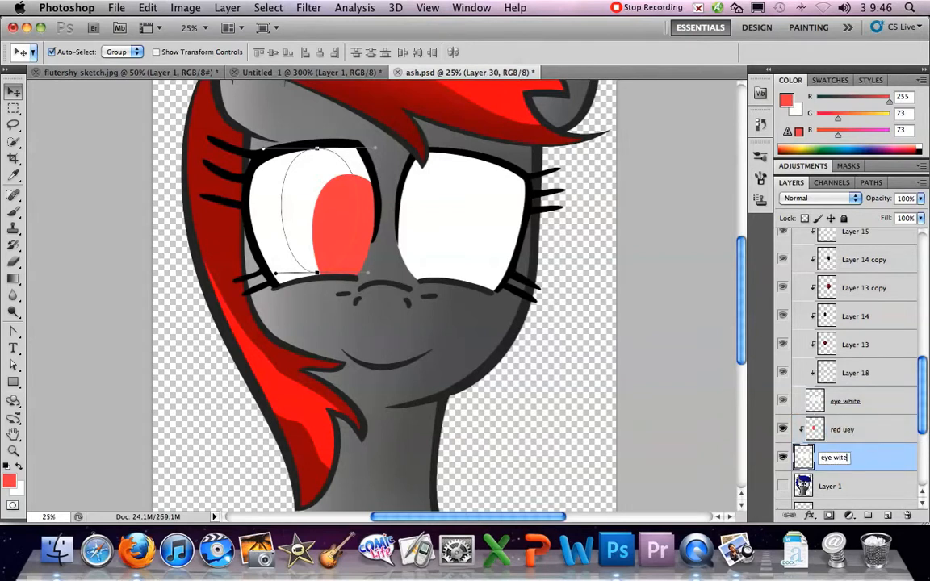
{"action": "key", "text": "Return"}
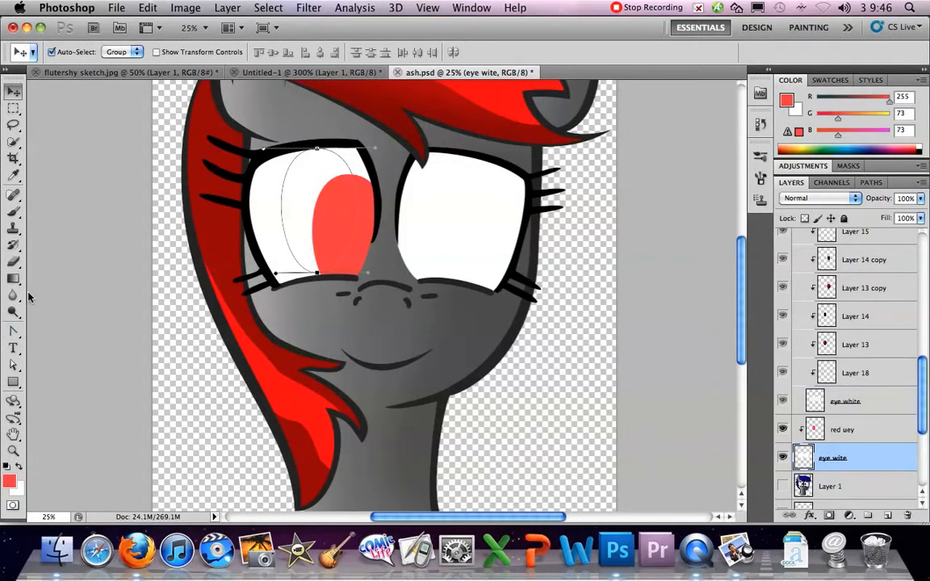
Move the whole oval path onto the inner part of the right eye and fill it with the light red on the "red uey" layer
{"action": "left_click_drag", "start_coordinate": [13, 365], "coordinate": [45, 361]}
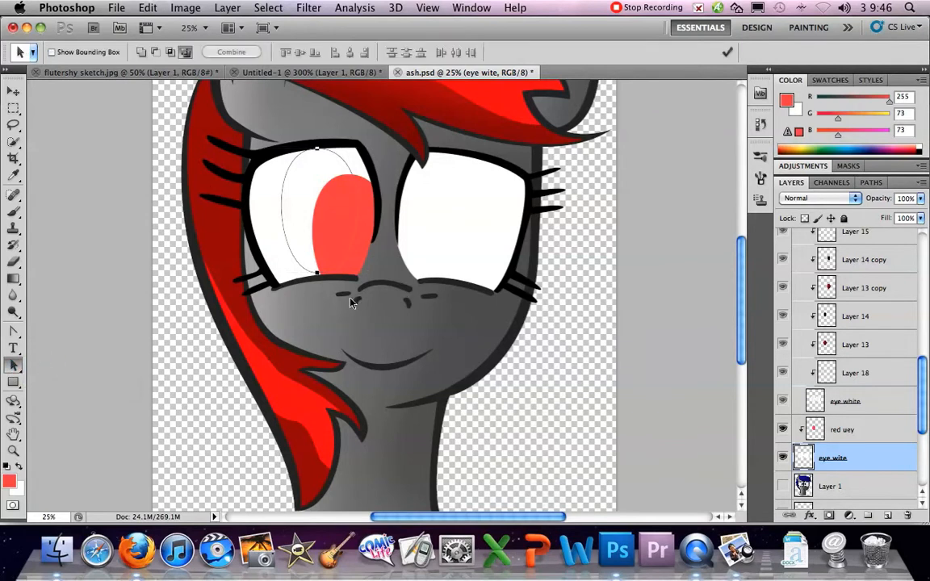
{"action": "left_click_drag", "start_coordinate": [314, 273], "coordinate": [425, 238]}
{"action": "left_click", "coordinate": [831, 429]}
{"action": "left_click", "coordinate": [874, 183]}
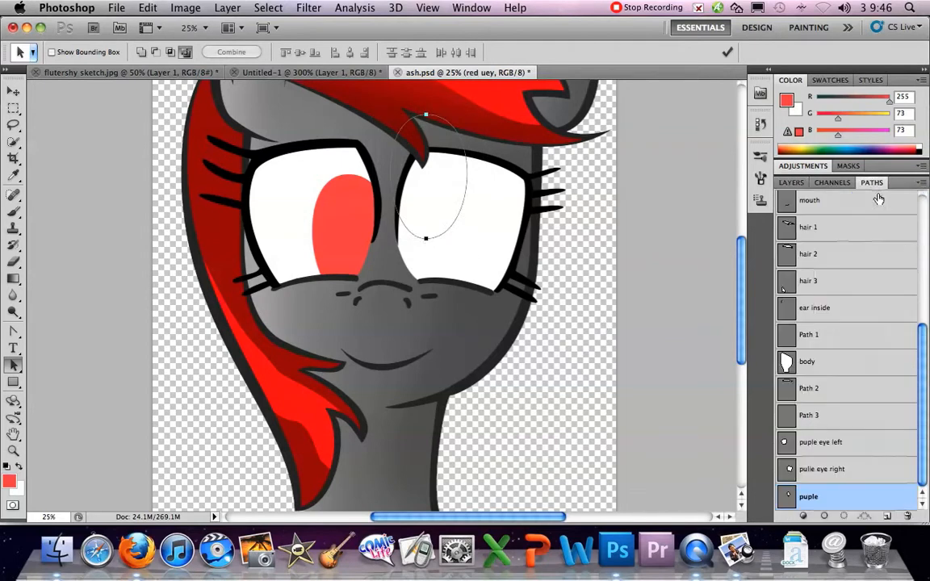
{"action": "left_click", "coordinate": [803, 517]}
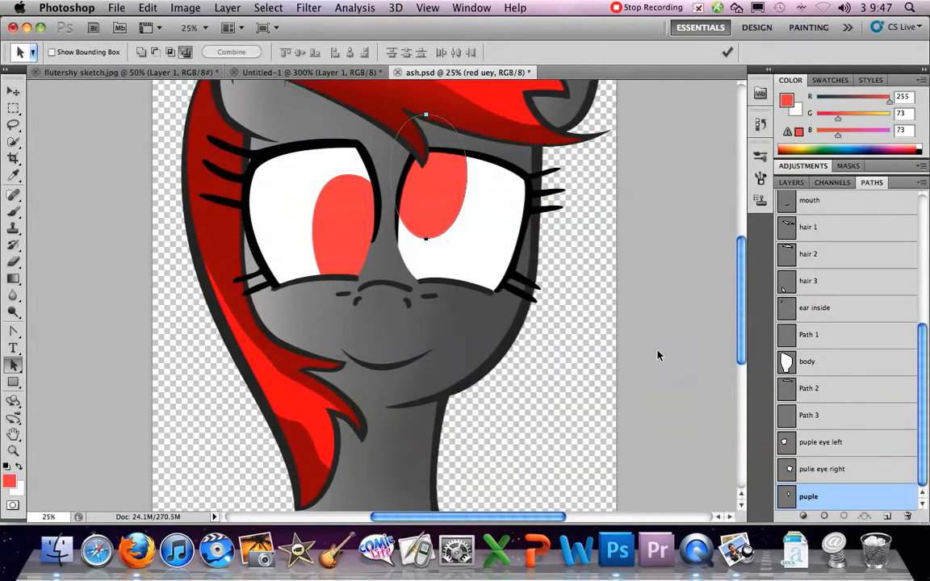
Try to move the right eye's red oval after deselecting the path, and undo the move
{"action": "left_click", "coordinate": [13, 91]}
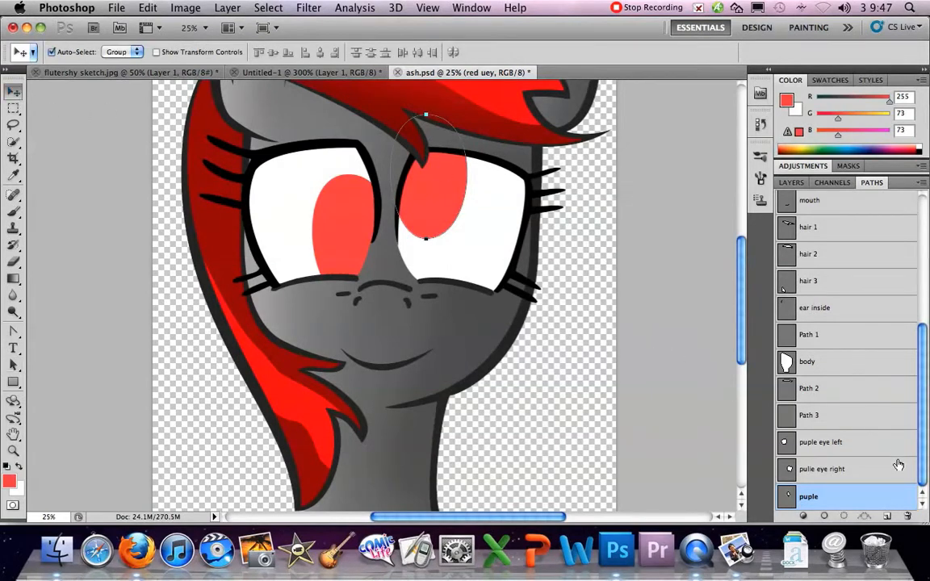
{"action": "key", "text": "Escape"}
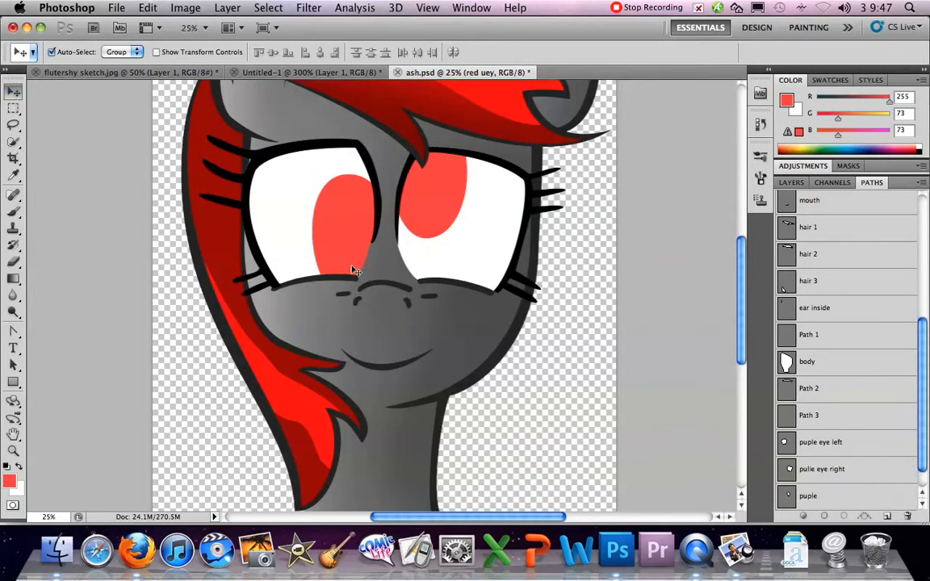
{"action": "mouse_move", "coordinate": [418, 214]}
{"action": "left_mouse_down"}
{"action": "mouse_move", "coordinate": [443, 214]}
{"action": "mouse_move", "coordinate": [315, 217]}
{"action": "mouse_move", "coordinate": [430, 218]}
{"action": "mouse_move", "coordinate": [404, 217]}
{"action": "mouse_move", "coordinate": [420, 218]}
{"action": "left_mouse_up"}
{"action": "left_click", "coordinate": [147, 8]}
{"action": "left_click", "coordinate": [157, 53]}
{"action": "left_click", "coordinate": [148, 8]}
{"action": "left_click", "coordinate": [170, 53]}
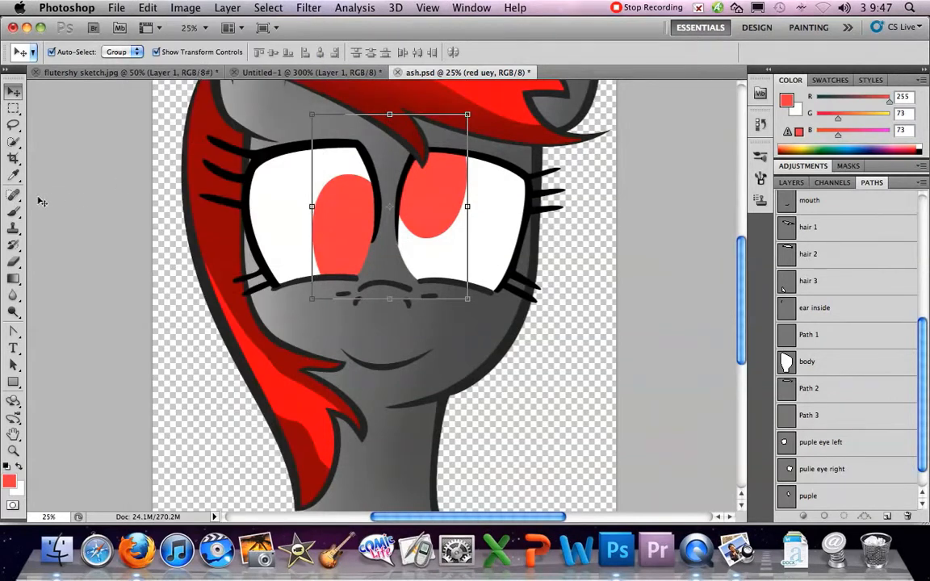
Lasso the right eye's red oval and move it down within the eye white
{"action": "left_click", "coordinate": [14, 125]}
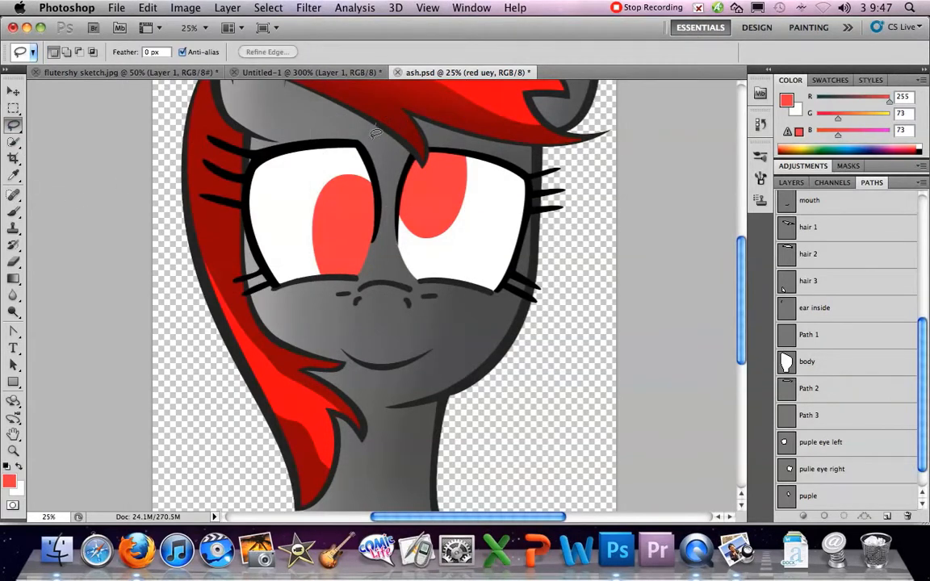
{"action": "mouse_move", "coordinate": [393, 203]}
{"action": "left_mouse_down"}
{"action": "mouse_move", "coordinate": [440, 266]}
{"action": "mouse_move", "coordinate": [517, 222]}
{"action": "mouse_move", "coordinate": [523, 153]}
{"action": "mouse_move", "coordinate": [489, 110]}
{"action": "mouse_move", "coordinate": [423, 103]}
{"action": "mouse_move", "coordinate": [368, 121]}
{"action": "left_mouse_up"}
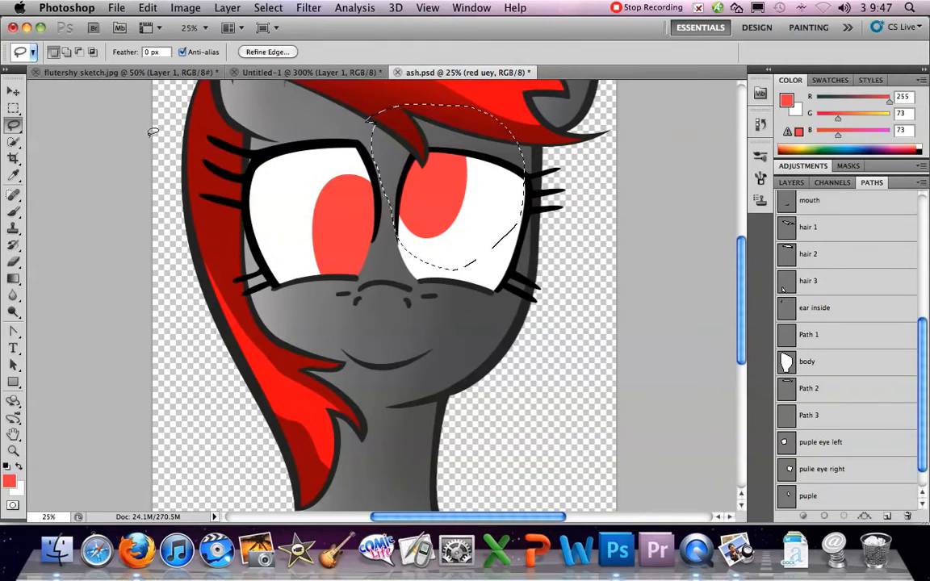
{"action": "left_click", "coordinate": [13, 91]}
{"action": "left_click_drag", "start_coordinate": [423, 197], "coordinate": [419, 221]}
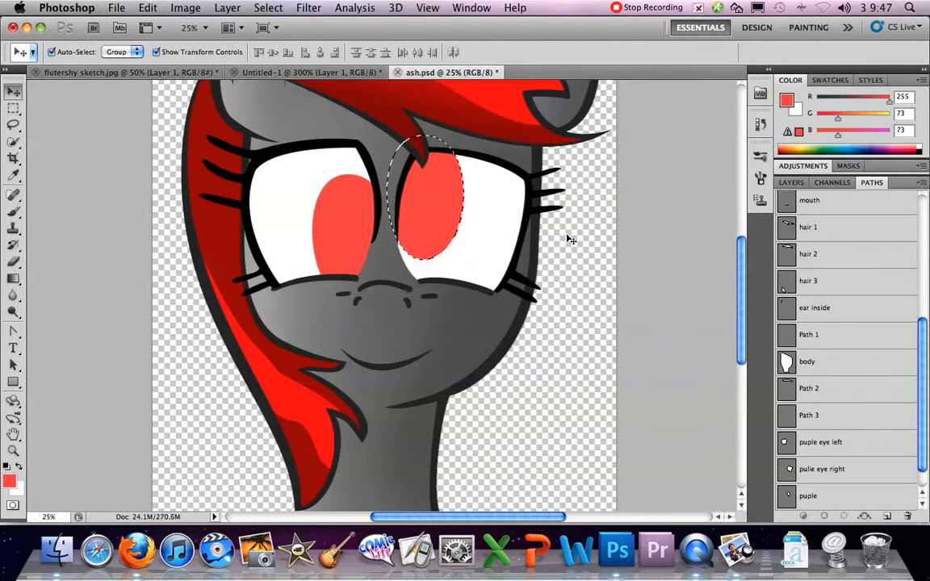
Deselect the moved red oval and make the "puple" path active
{"action": "left_click", "coordinate": [270, 9]}
{"action": "left_click", "coordinate": [288, 28]}
{"action": "left_click", "coordinate": [274, 10]}
{"action": "left_click", "coordinate": [293, 38]}
{"action": "left_click", "coordinate": [858, 479]}
{"action": "left_click", "coordinate": [916, 488]}
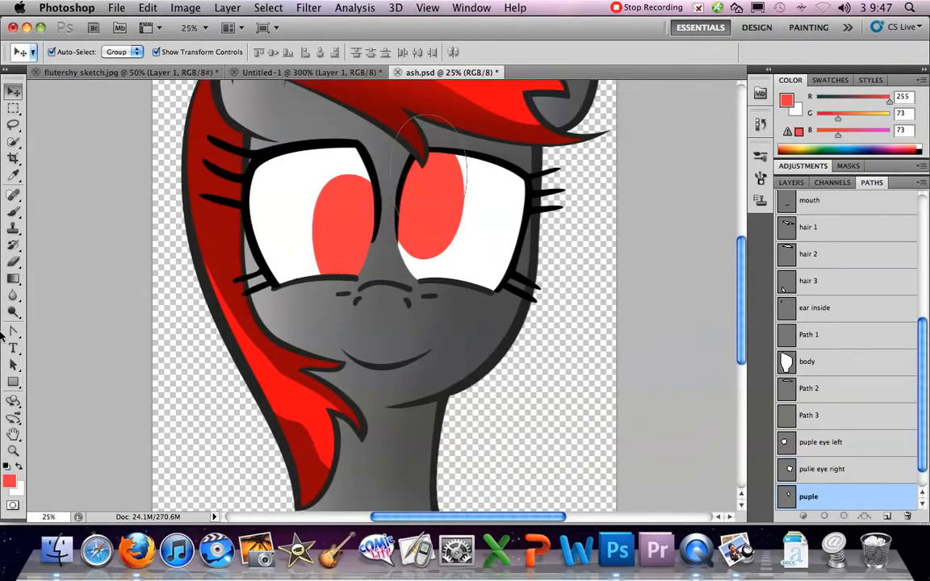
Reshape the "puple" path into a smaller, narrower oval for the pupil inside the right eye's red iris
{"action": "left_click_drag", "start_coordinate": [12, 366], "coordinate": [69, 378]}
{"action": "left_click_drag", "start_coordinate": [426, 117], "coordinate": [426, 145]}
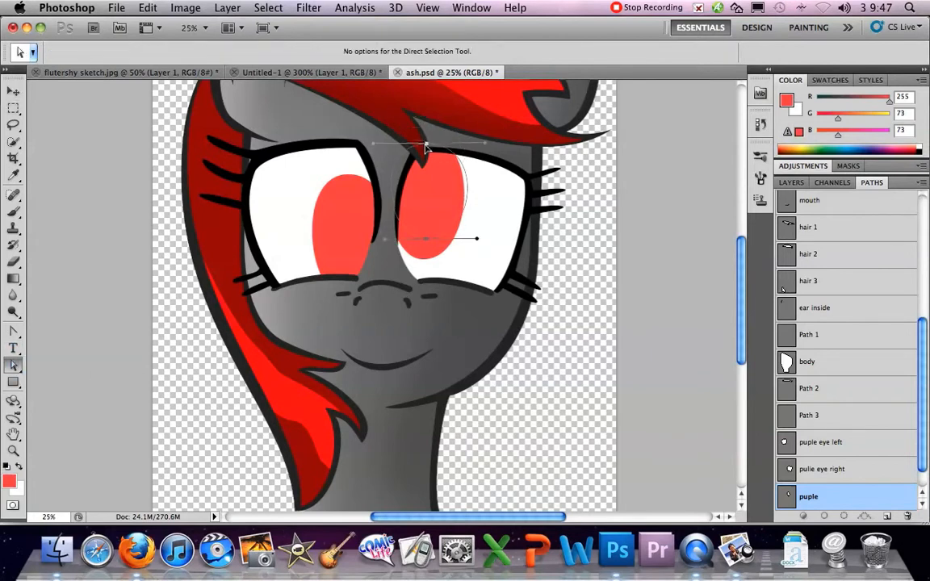
{"action": "left_click_drag", "start_coordinate": [423, 239], "coordinate": [459, 241]}
{"action": "left_click", "coordinate": [473, 245]}
{"action": "left_click", "coordinate": [457, 229]}
{"action": "left_click", "coordinate": [391, 183]}
{"action": "left_click_drag", "start_coordinate": [379, 147], "coordinate": [384, 144]}
{"action": "left_click_drag", "start_coordinate": [431, 245], "coordinate": [425, 251]}
{"action": "left_click_drag", "start_coordinate": [425, 144], "coordinate": [425, 149]}
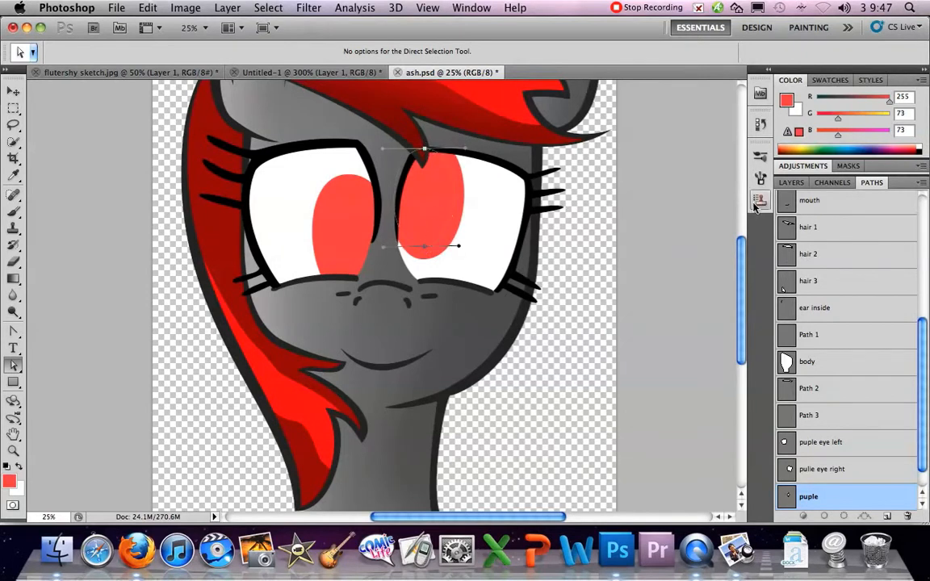
Add a new layer above "red uey" and clip it to the eye white below
{"action": "left_click", "coordinate": [790, 183]}
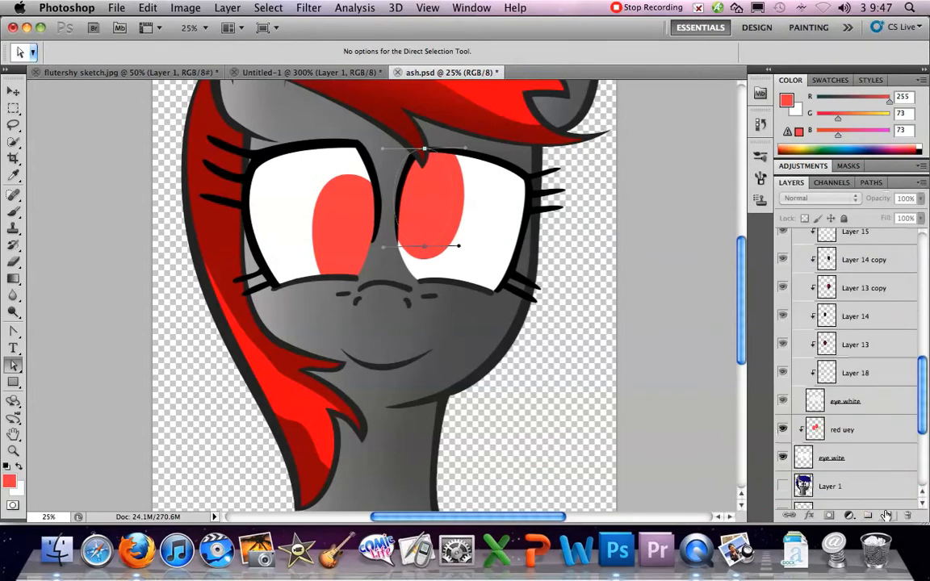
{"action": "left_click", "coordinate": [855, 430]}
{"action": "left_click", "coordinate": [887, 515]}
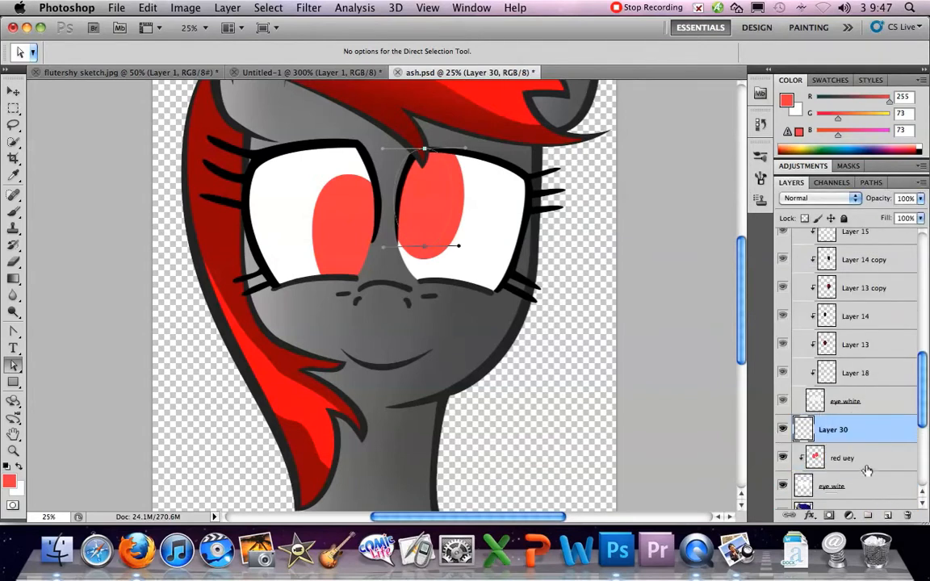
{"action": "left_click", "coordinate": [875, 442], "text": "alt"}
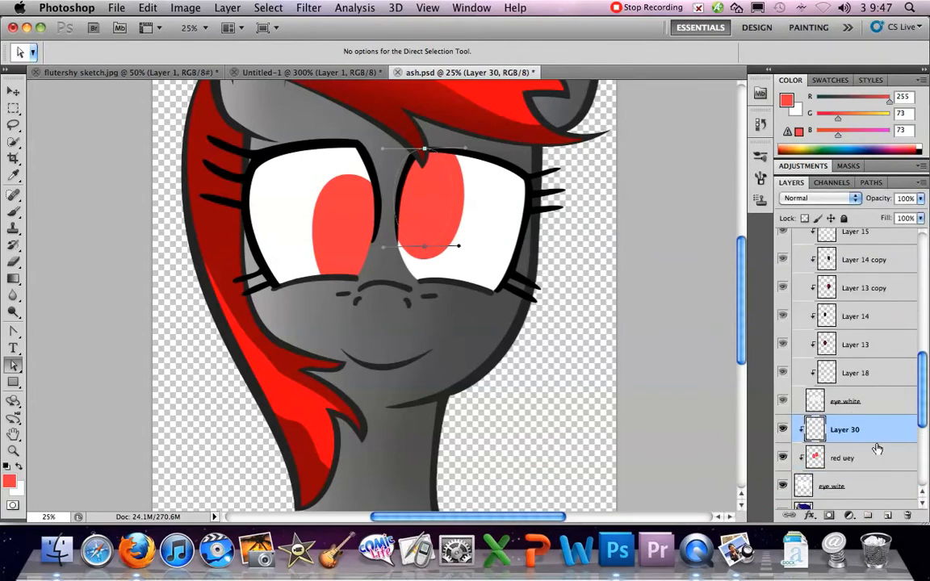
Set the foreground color to black and fill the "puple" path on Layer 30 as the right eye's pupil
{"action": "left_click", "coordinate": [862, 184]}
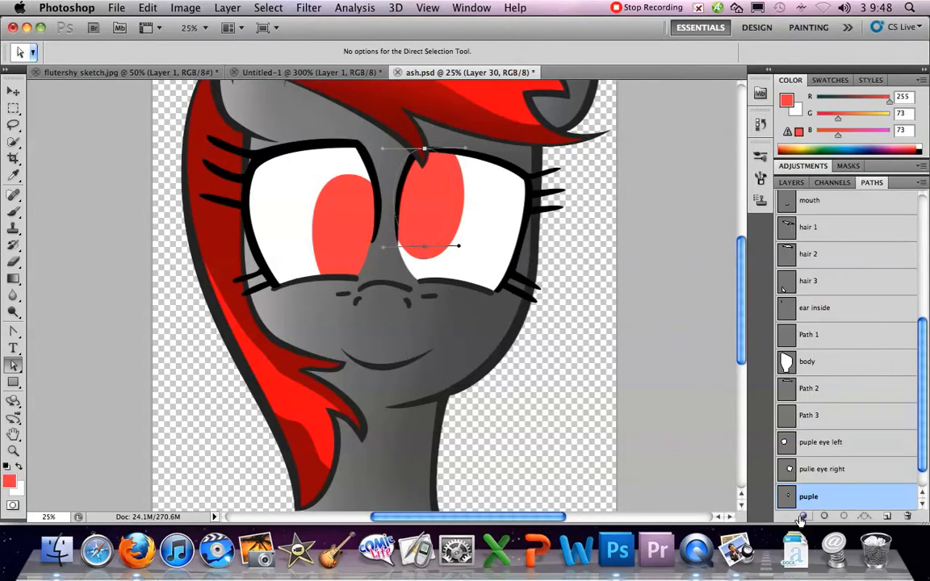
{"action": "left_click", "coordinate": [9, 482]}
{"action": "left_click_drag", "start_coordinate": [639, 255], "coordinate": [492, 359]}
{"action": "left_click", "coordinate": [864, 152]}
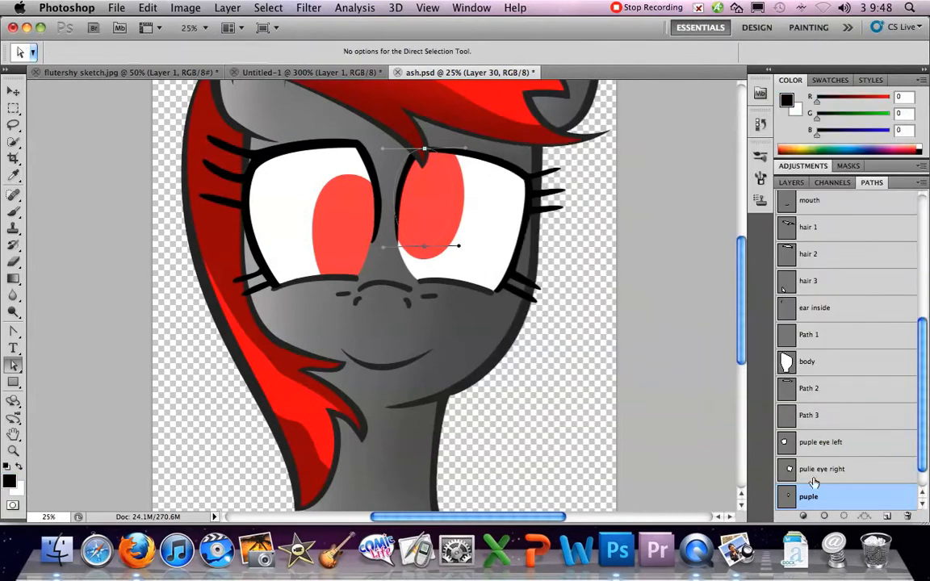
{"action": "left_click", "coordinate": [792, 184]}
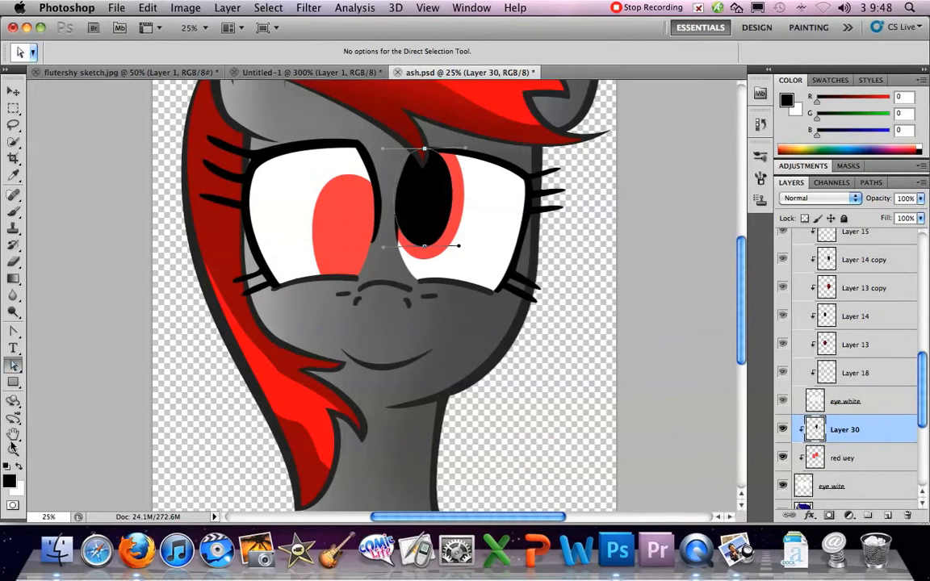
Move the whole pupil path over the left eye's red iris and nudge it slightly left
{"action": "left_click", "coordinate": [13, 365]}
{"action": "left_click", "coordinate": [73, 361]}
{"action": "left_click_drag", "start_coordinate": [423, 250], "coordinate": [352, 284]}
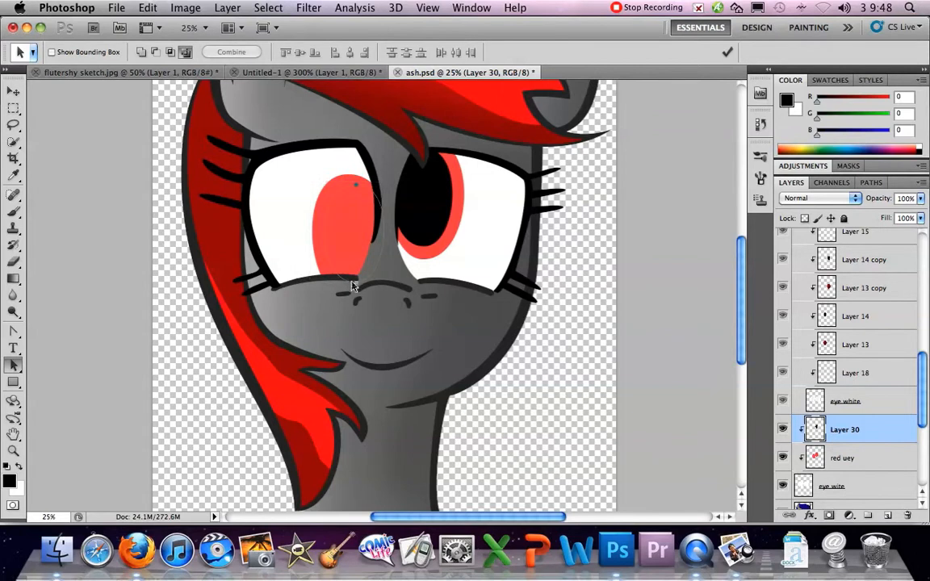
{"action": "key", "text": "Left"}
{"action": "key", "text": "Left"}
{"action": "key", "text": "Left"}
{"action": "key", "text": "Left"}
{"action": "key", "text": "Left"}
{"action": "left_click", "coordinate": [870, 183]}
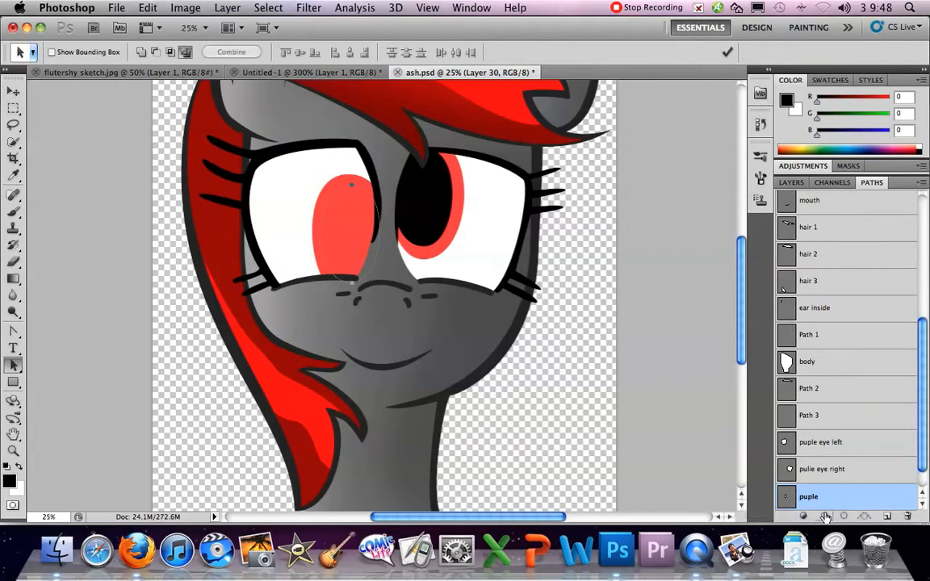
Fill the "puple" path with black on Layer 30 as the left eye's pupil and deselect the path
{"action": "left_click", "coordinate": [791, 182]}
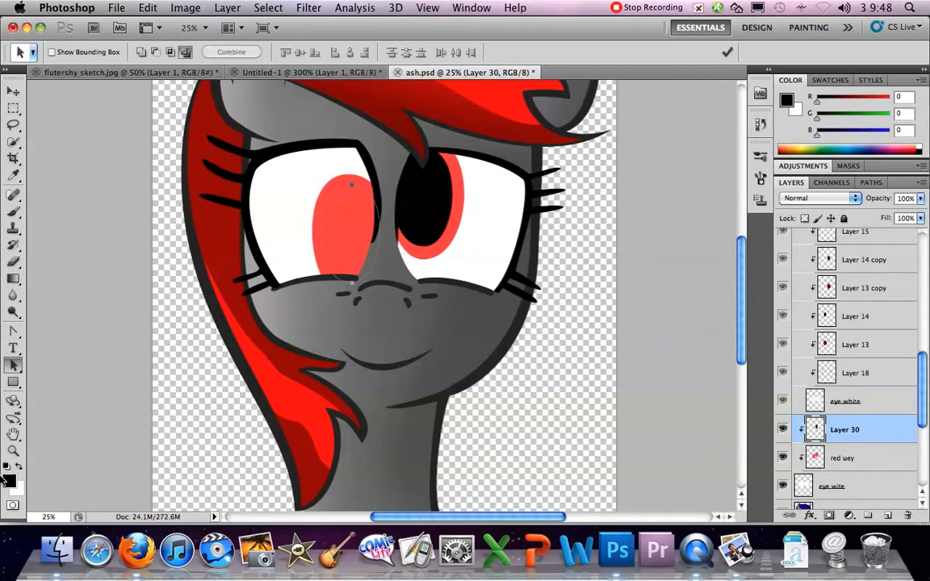
{"action": "left_click", "coordinate": [11, 483]}
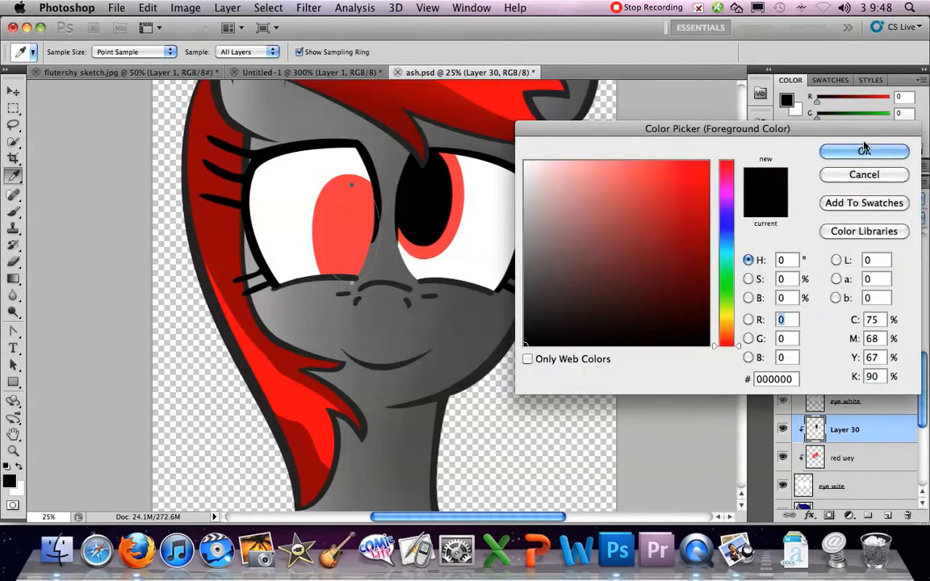
{"action": "left_click", "coordinate": [831, 150]}
{"action": "left_click", "coordinate": [870, 182]}
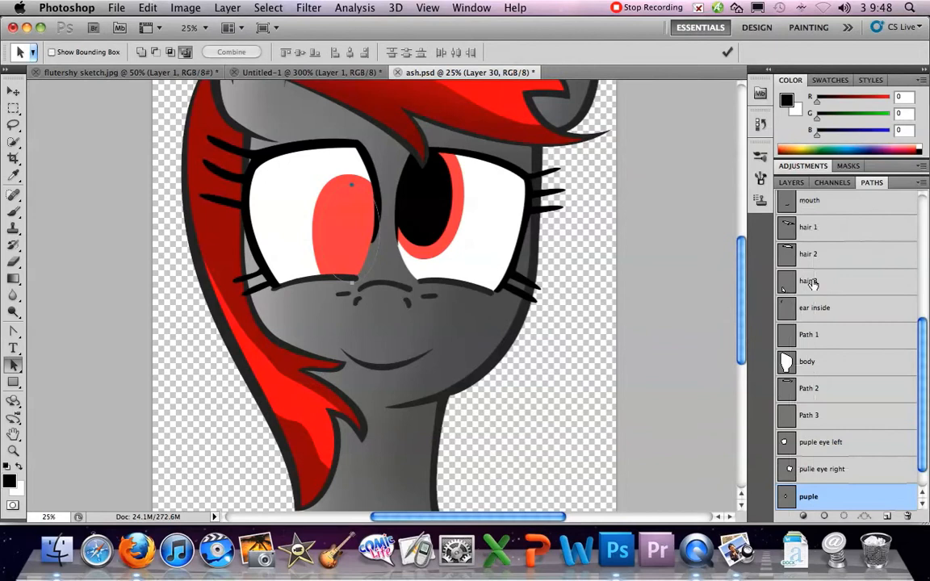
{"action": "left_click", "coordinate": [804, 515]}
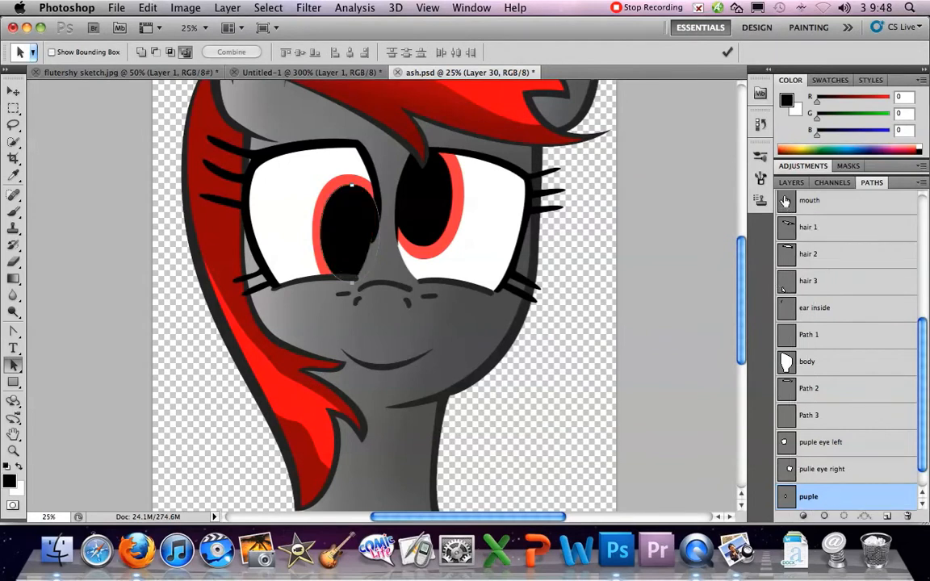
{"action": "left_click_drag", "start_coordinate": [922, 464], "coordinate": [922, 482]}
{"action": "left_click", "coordinate": [870, 494]}
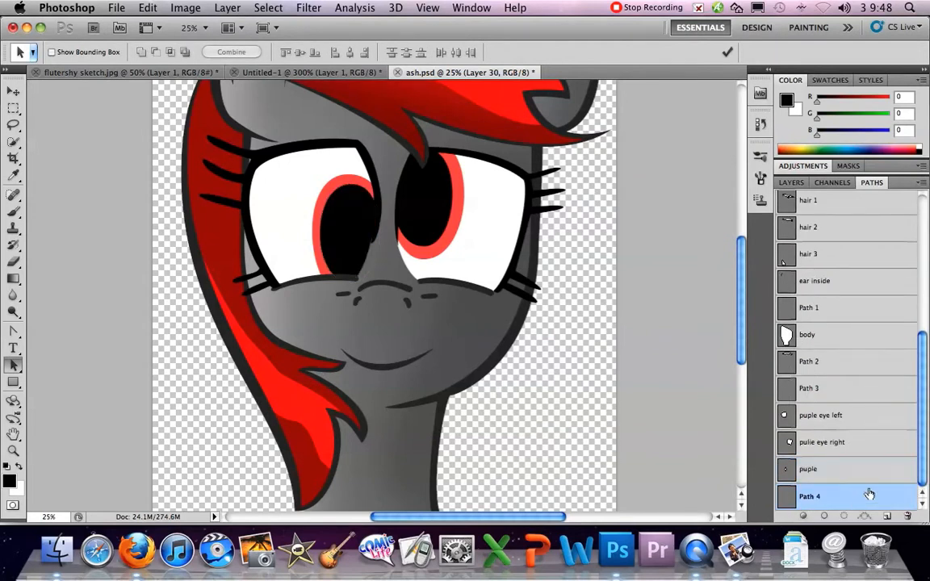
{"action": "left_click", "coordinate": [792, 184]}
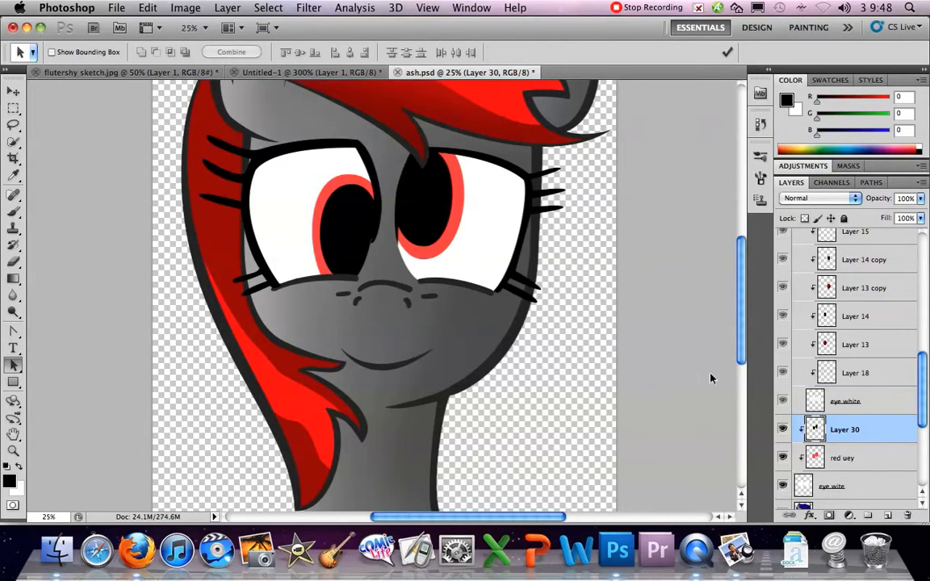
Check the eye highlights in the Untitled-1 reference and add a layer named "eye whie over" above Layer 30 in ash.psd
{"action": "left_click", "coordinate": [266, 72]}
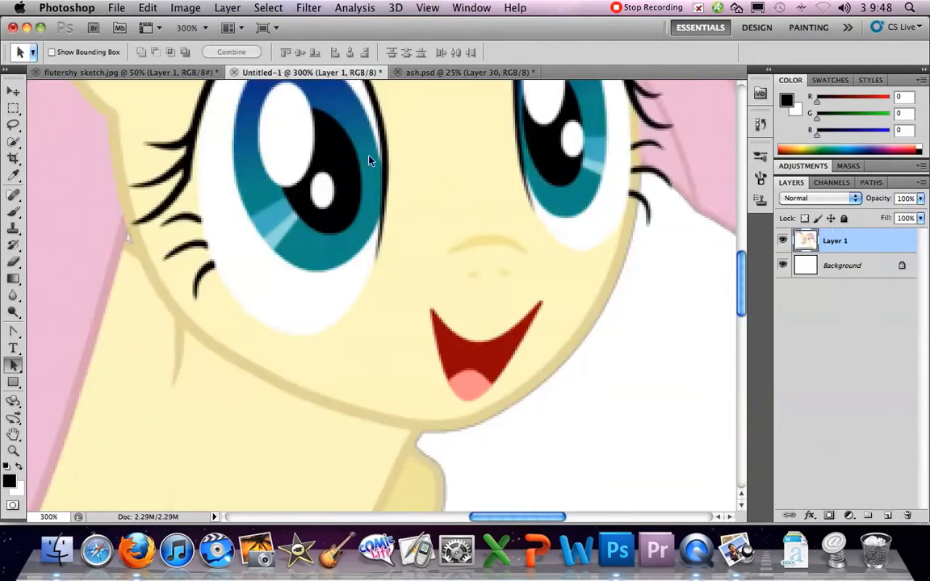
{"action": "left_click", "coordinate": [436, 72]}
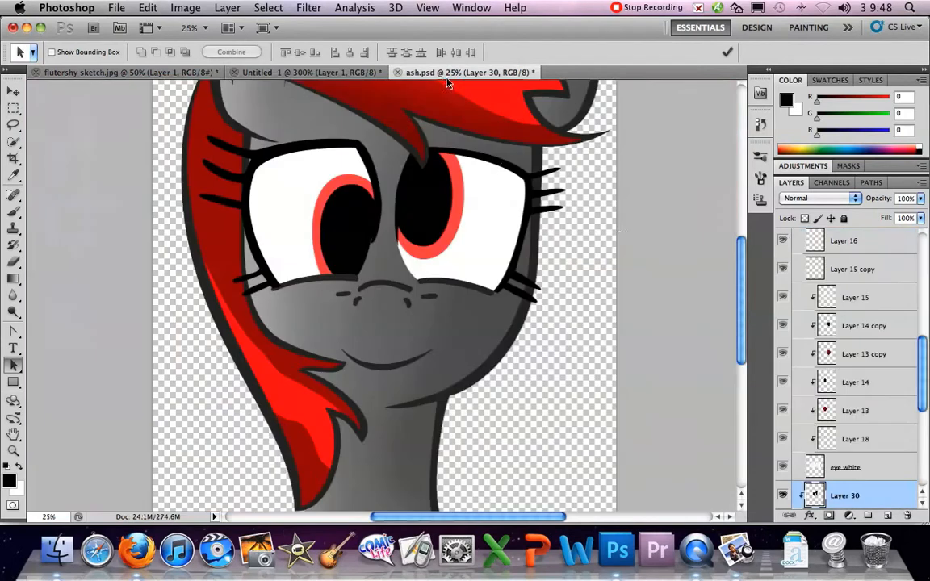
{"action": "left_click", "coordinate": [886, 515]}
{"action": "scroll", "coordinate": [847, 404], "scroll_direction": "down", "scroll_amount": 3}
{"action": "double_click", "coordinate": [831, 401]}
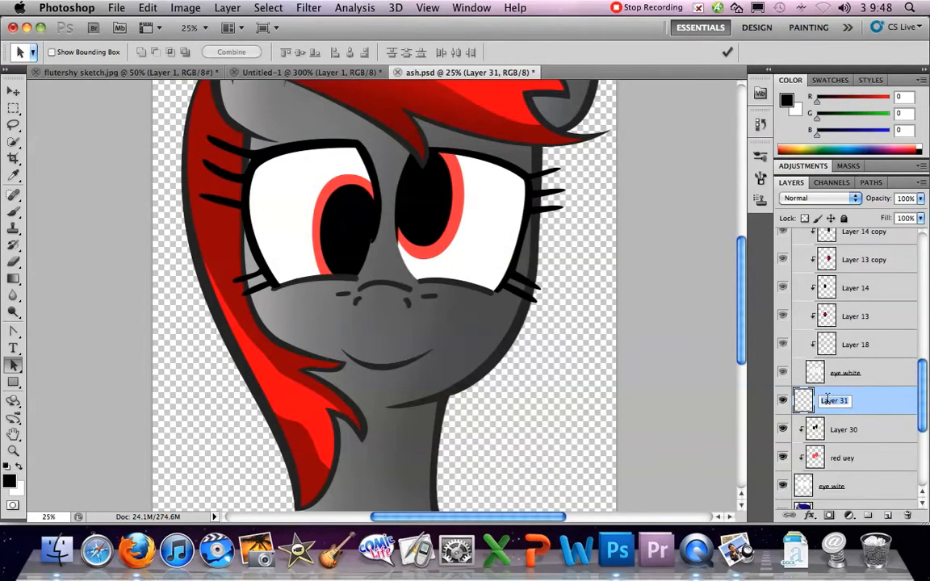
{"action": "type", "text": "eye whie over"}
{"action": "key", "text": "Return"}
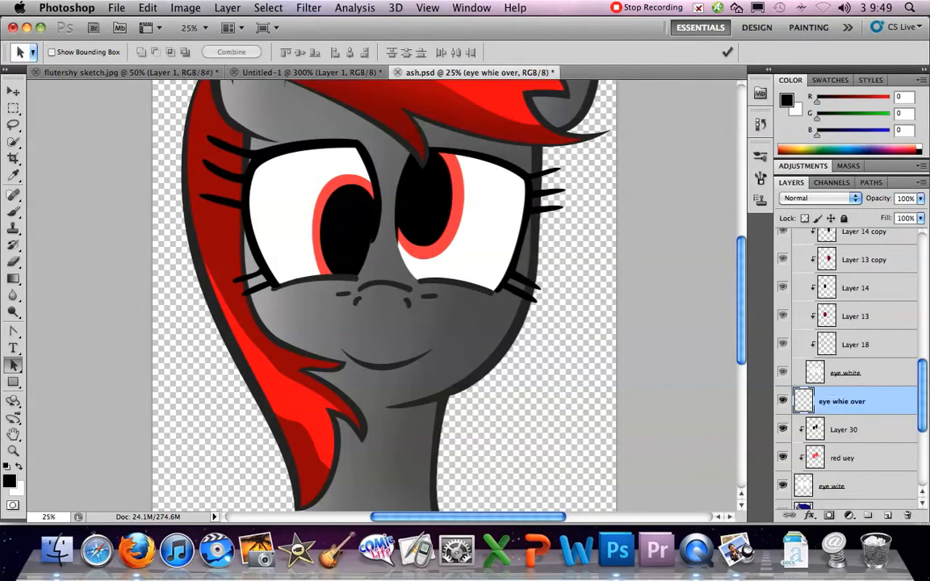
Select the "puple" path and set the foreground color to white
{"action": "left_click", "coordinate": [870, 182]}
{"action": "scroll", "coordinate": [828, 318], "scroll_direction": "down", "scroll_amount": 5}
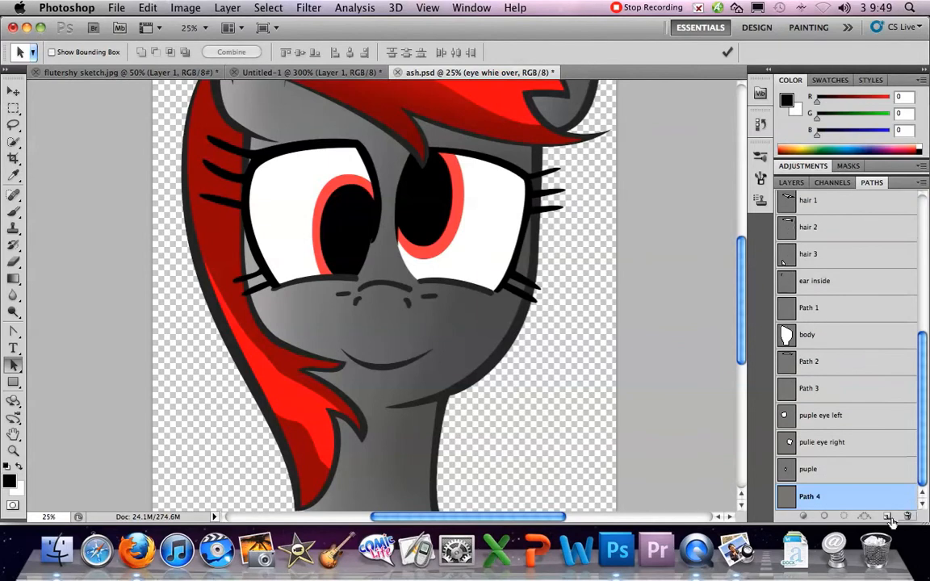
{"action": "left_click", "coordinate": [842, 477]}
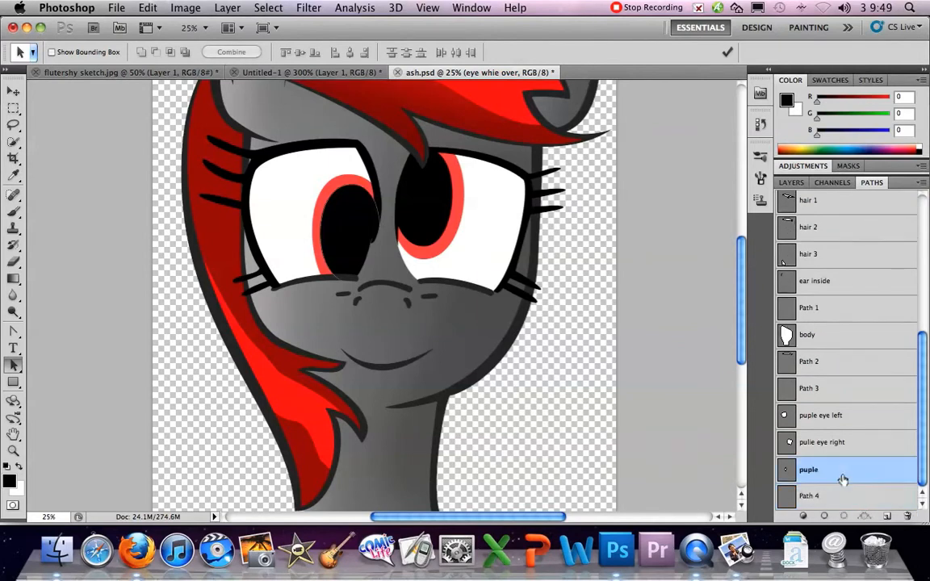
{"action": "left_click", "coordinate": [11, 482]}
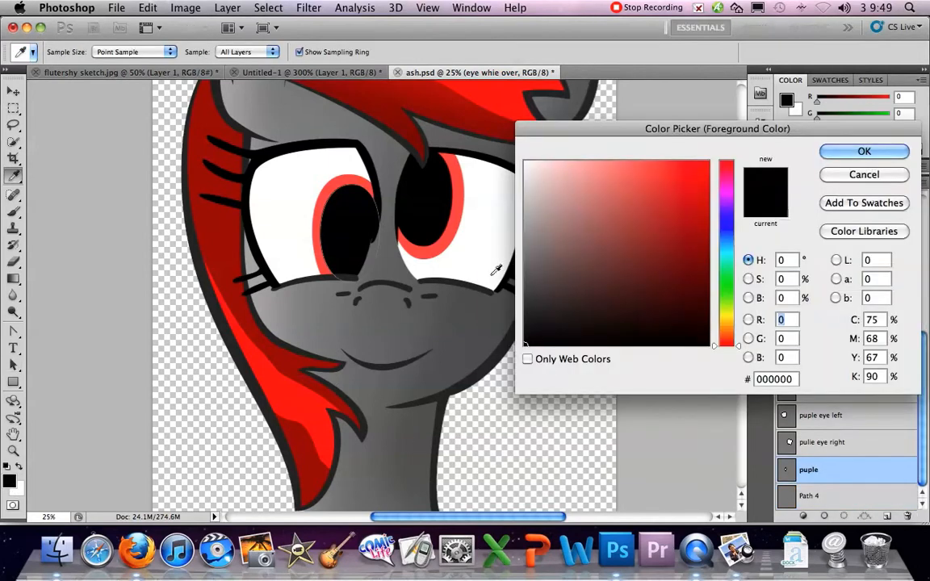
{"action": "left_click_drag", "start_coordinate": [560, 171], "coordinate": [523, 159]}
{"action": "left_click", "coordinate": [864, 151]}
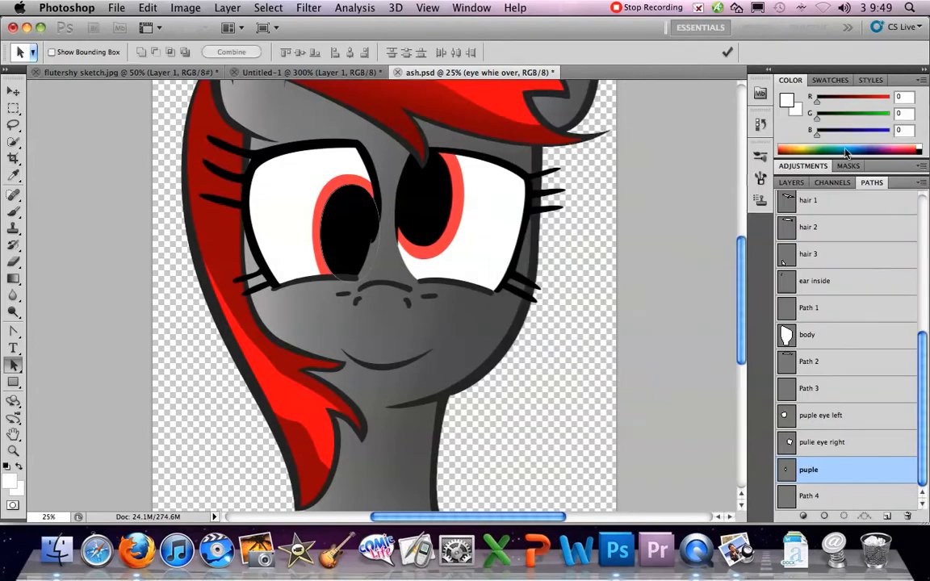
Reshape the "puple" path into a small narrow oval at the upper left of the left pupil and fill it with white
{"action": "left_click_drag", "start_coordinate": [18, 370], "coordinate": [80, 375]}
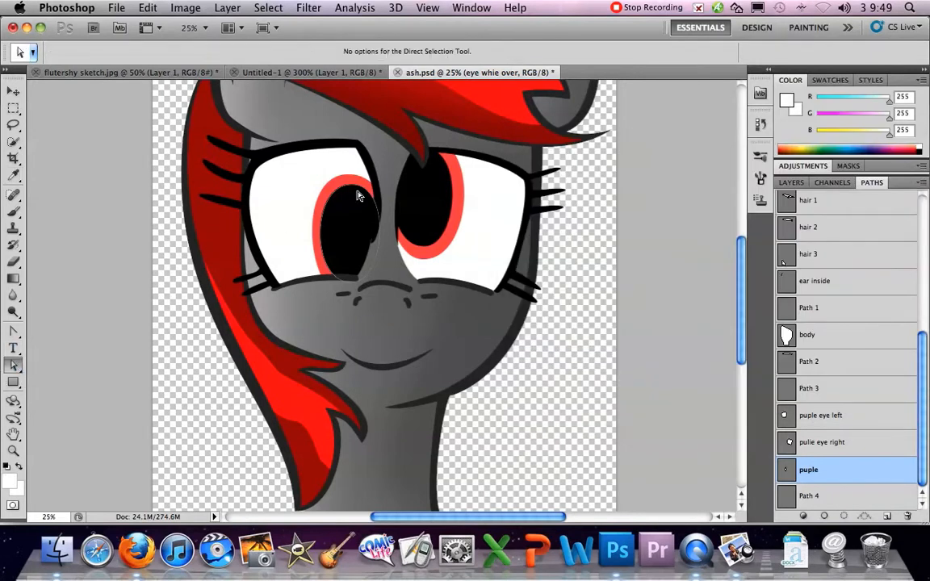
{"action": "left_click", "coordinate": [351, 196]}
{"action": "left_click_drag", "start_coordinate": [351, 196], "coordinate": [352, 200]}
{"action": "left_click_drag", "start_coordinate": [352, 280], "coordinate": [352, 271]}
{"action": "left_click_drag", "start_coordinate": [395, 200], "coordinate": [377, 201]}
{"action": "left_click_drag", "start_coordinate": [309, 270], "coordinate": [334, 268]}
{"action": "left_click_drag", "start_coordinate": [310, 201], "coordinate": [339, 188]}
{"action": "left_click_drag", "start_coordinate": [352, 266], "coordinate": [339, 239]}
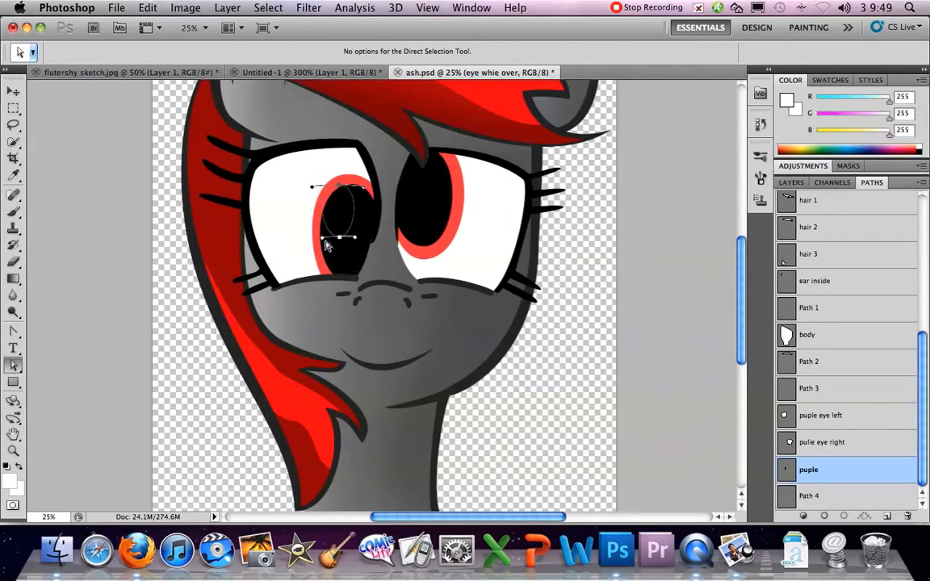
{"action": "left_click_drag", "start_coordinate": [312, 189], "coordinate": [355, 196]}
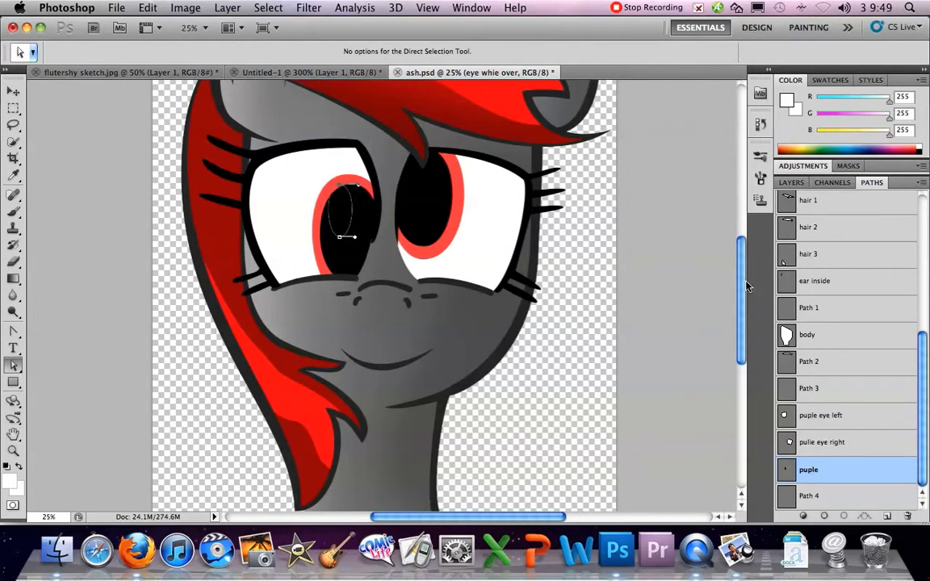
{"action": "left_click", "coordinate": [802, 515]}
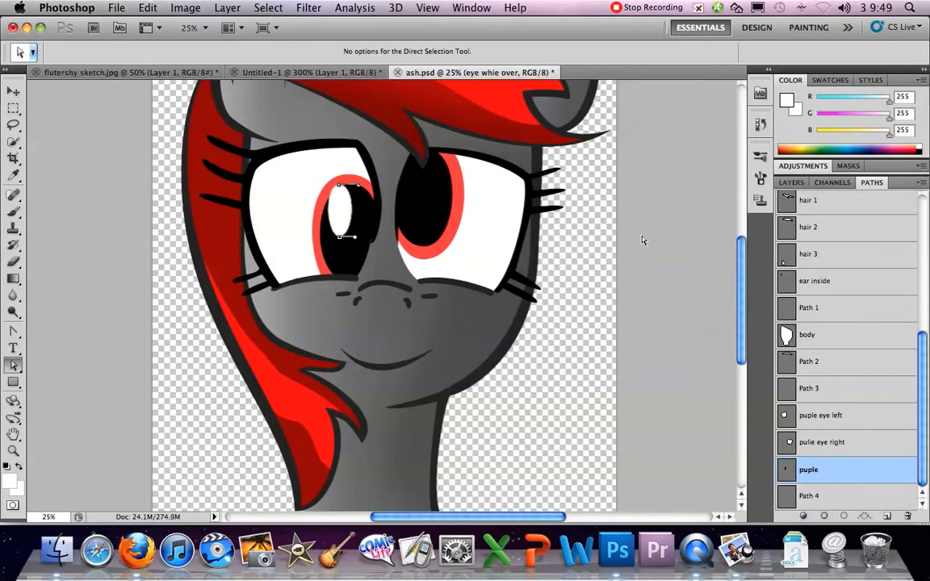
{"action": "left_click", "coordinate": [863, 502]}
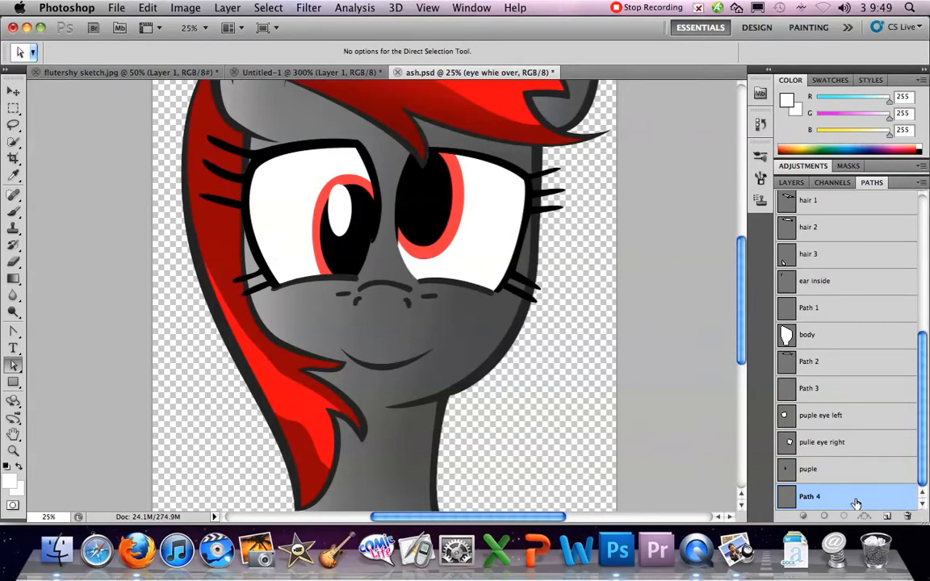
Move the oval "puple" path to the top of the right pupil and fill it with white on "eye whie over"
{"action": "left_click", "coordinate": [837, 476]}
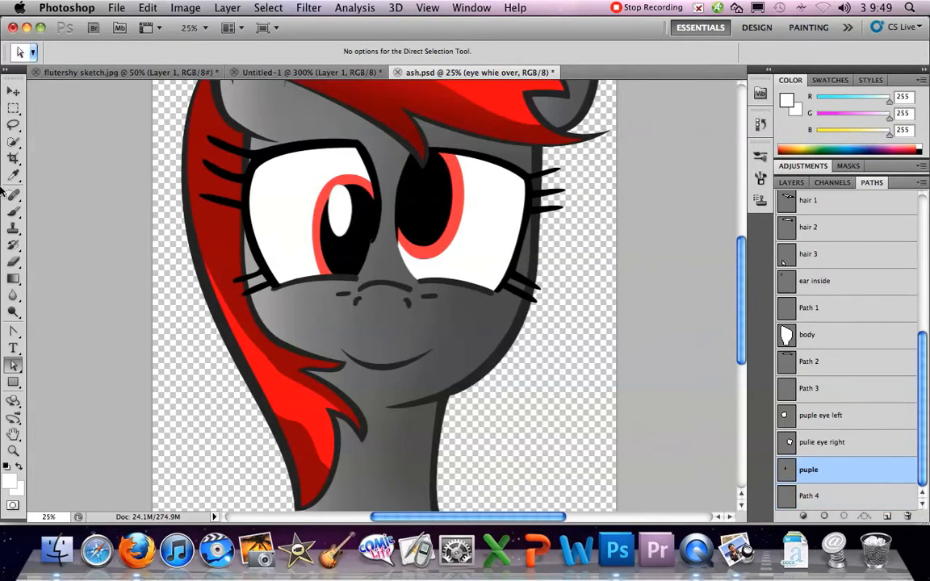
{"action": "left_click_drag", "start_coordinate": [13, 365], "coordinate": [99, 352]}
{"action": "left_click_drag", "start_coordinate": [350, 215], "coordinate": [433, 175]}
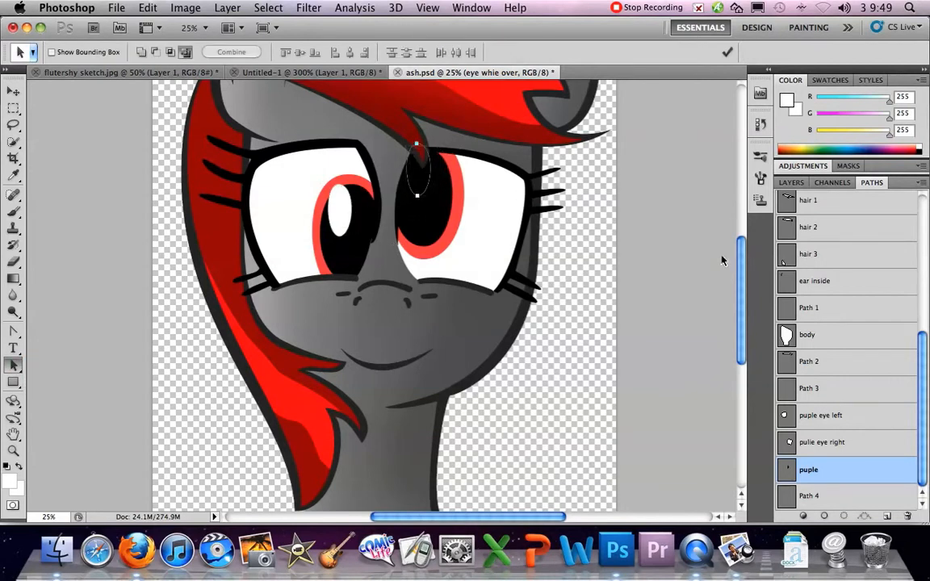
{"action": "left_click", "coordinate": [791, 182]}
{"action": "left_click", "coordinate": [781, 401]}
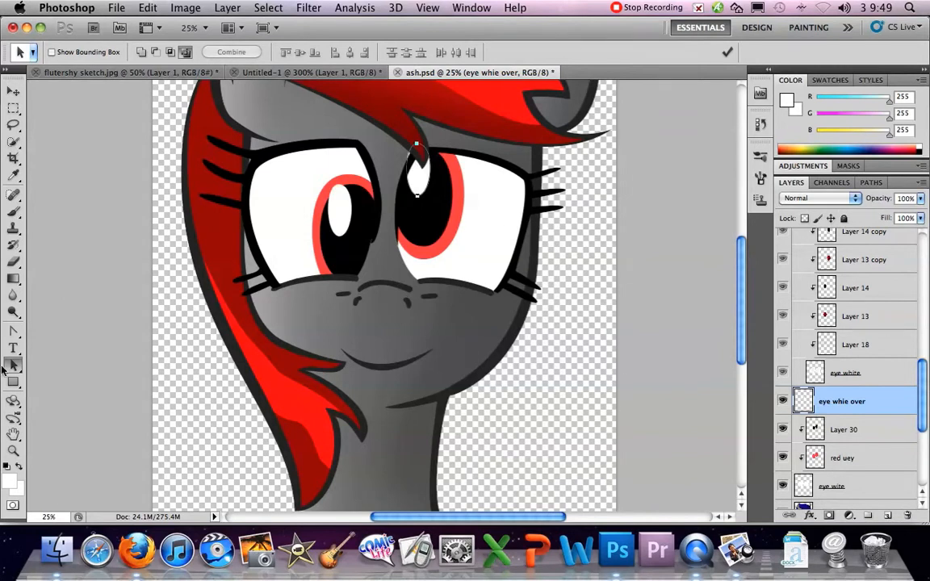
Move the "puple" path to the lower edge of the right pupil and shrink it into a small circle
{"action": "left_click_drag", "start_coordinate": [14, 368], "coordinate": [38, 348]}
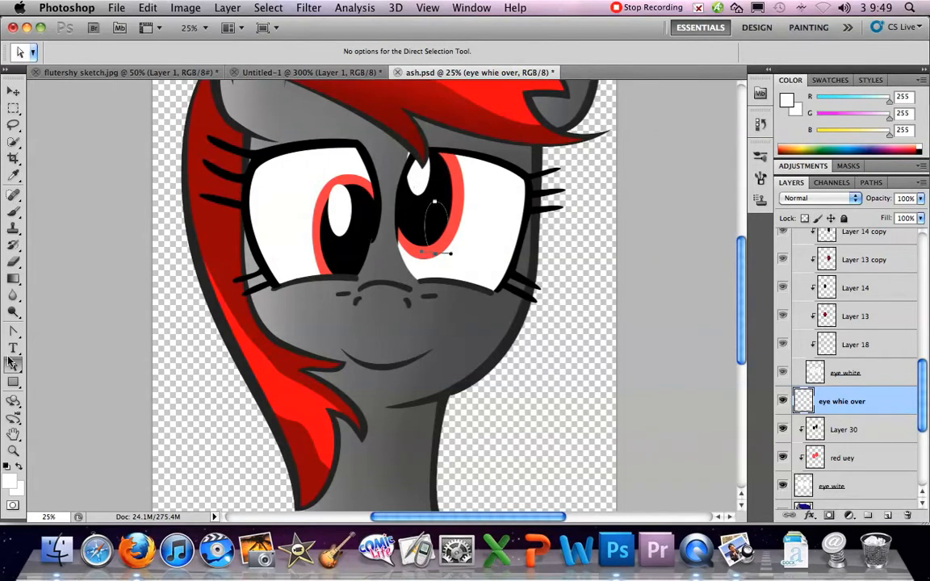
{"action": "left_click", "coordinate": [16, 368]}
{"action": "left_click", "coordinate": [433, 209]}
{"action": "left_click_drag", "start_coordinate": [434, 205], "coordinate": [435, 254]}
Clip the "eye whie over" layer to the eye white below and fill the small circle path with white
{"action": "left_click", "coordinate": [880, 418], "text": "alt"}
{"action": "left_click", "coordinate": [870, 183]}
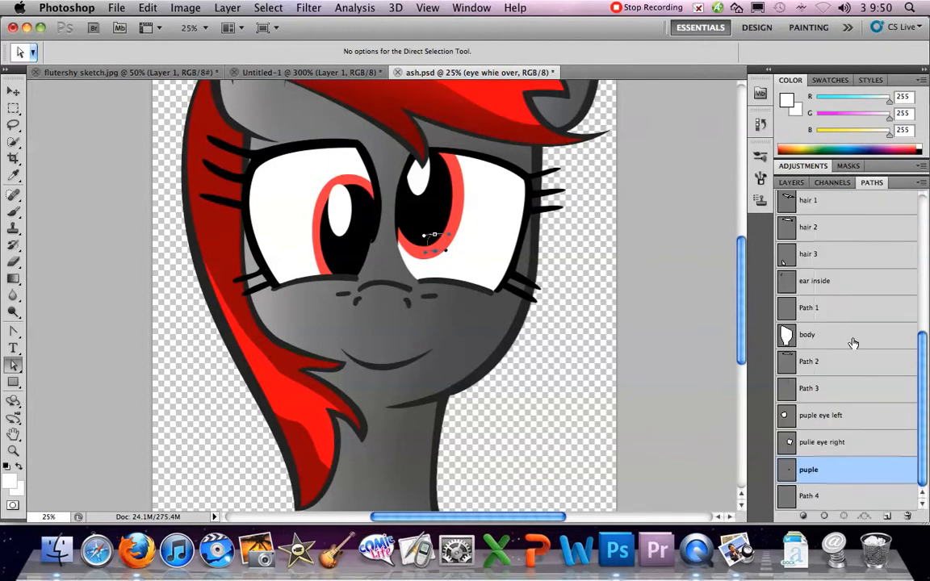
{"action": "left_click", "coordinate": [803, 516]}
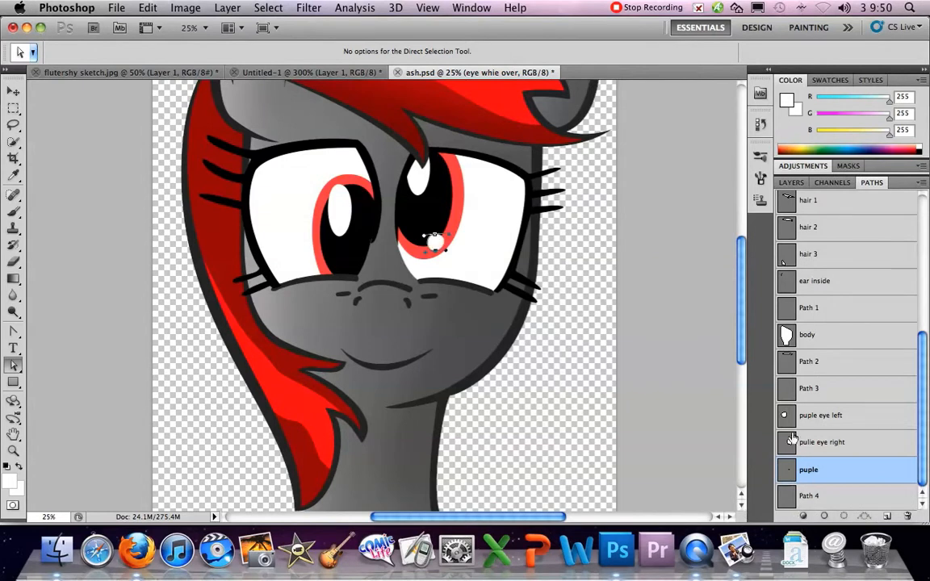
Move the small circle path to the lower right of the left pupil, fill it with white and deselect the path
{"action": "left_click", "coordinate": [19, 366]}
{"action": "left_click", "coordinate": [87, 362]}
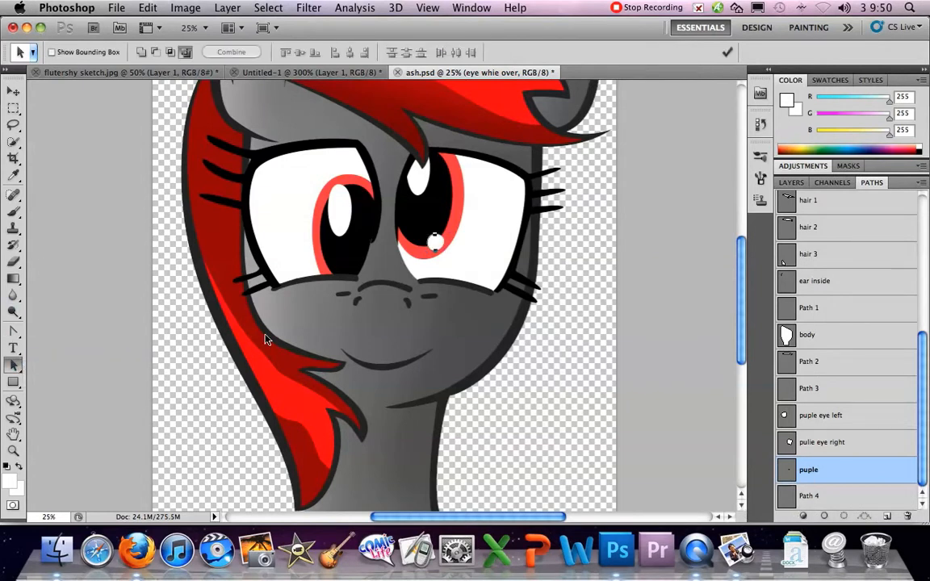
{"action": "left_click_drag", "start_coordinate": [366, 266], "coordinate": [362, 270]}
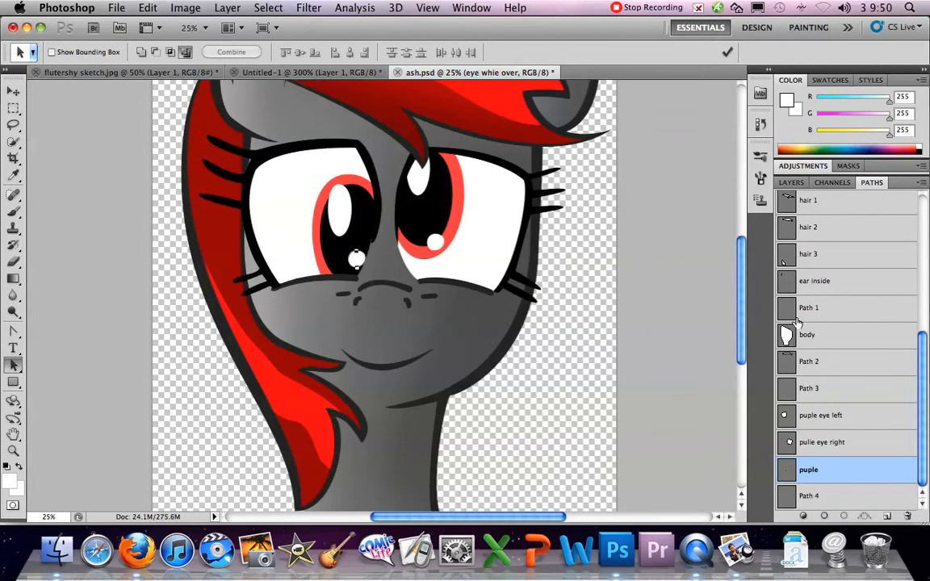
{"action": "left_click", "coordinate": [790, 182]}
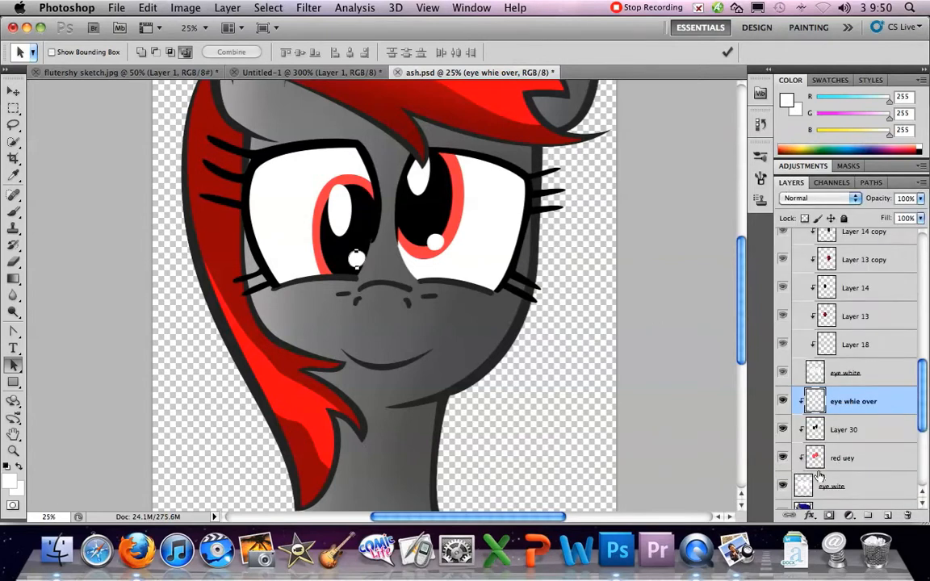
{"action": "left_click", "coordinate": [870, 182]}
{"action": "left_click", "coordinate": [867, 501]}
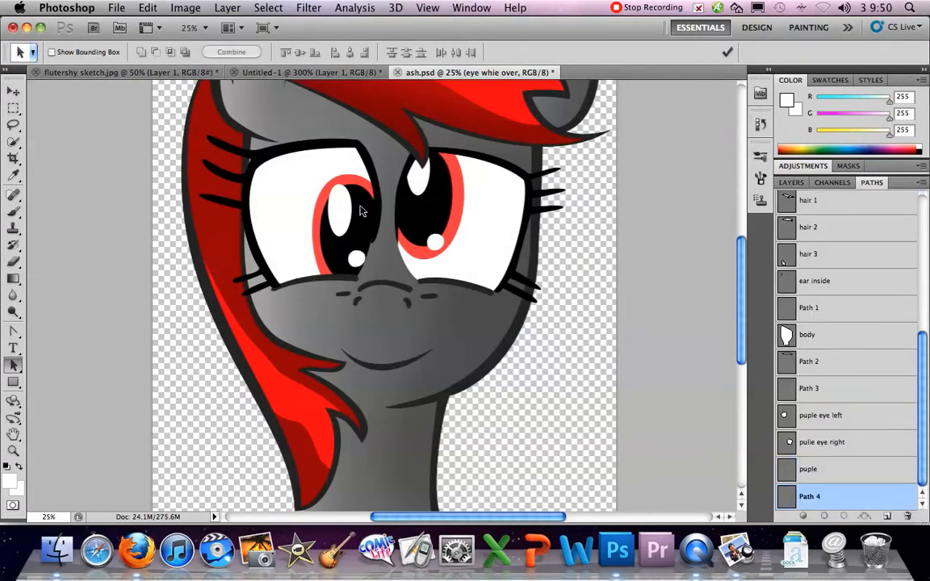
Load the outline of the "eye wite" layer as a selection around both eyes
{"action": "left_click", "coordinate": [791, 182]}
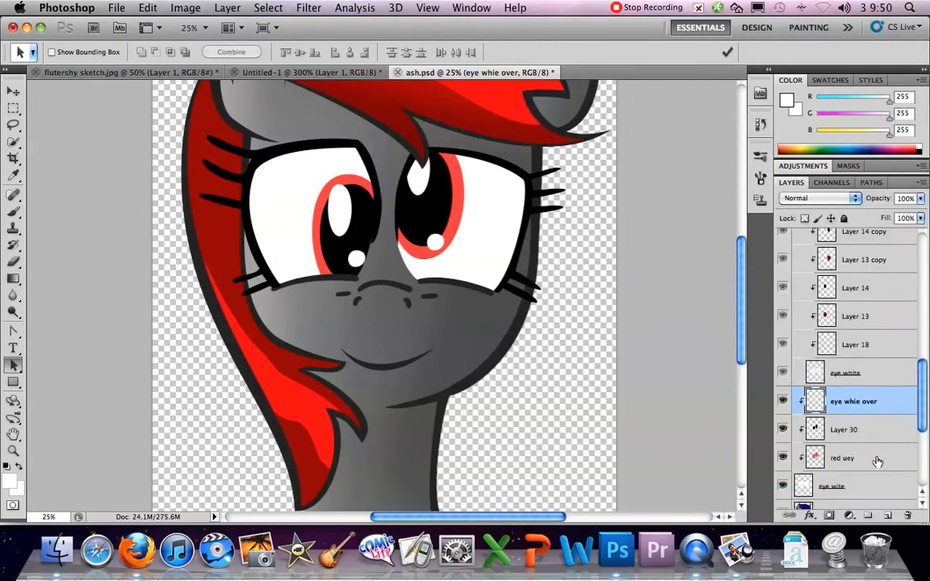
{"action": "left_click", "coordinate": [803, 488], "text": "super"}
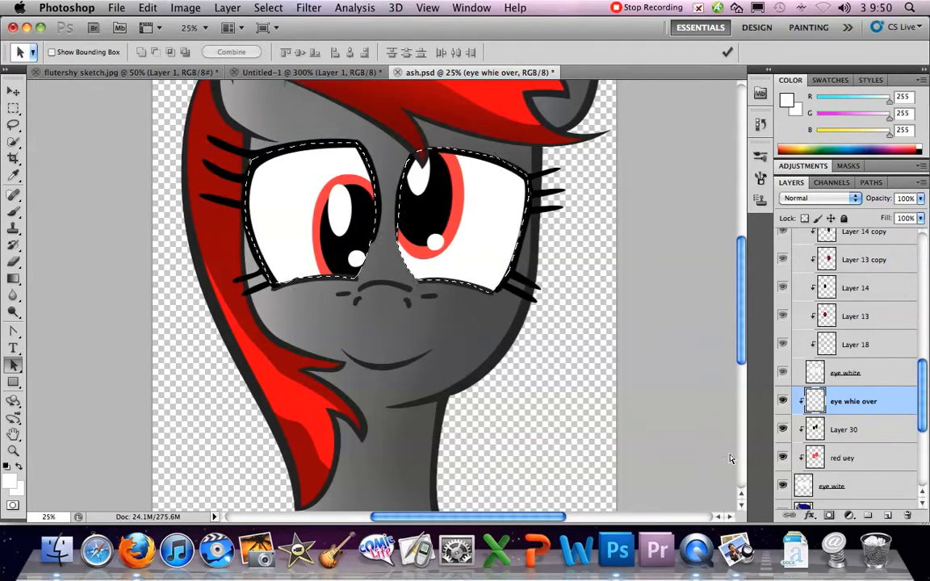
{"action": "left_click", "coordinate": [839, 458]}
{"action": "left_click", "coordinate": [782, 458]}
{"action": "left_click", "coordinate": [782, 457]}
{"action": "left_click", "coordinate": [904, 504]}
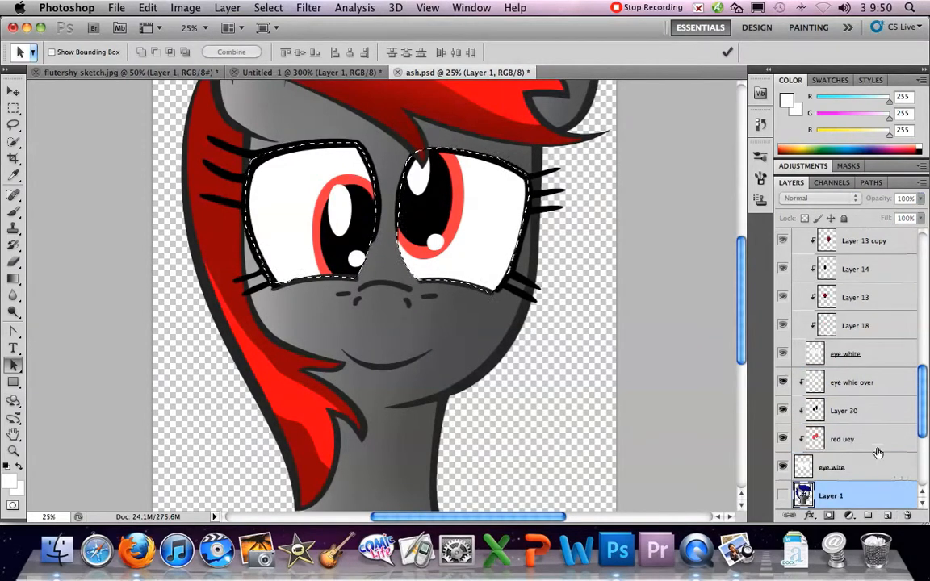
Add a new clipped layer directly above "red uey" and name it "eye dark"
{"action": "left_click", "coordinate": [831, 439]}
{"action": "left_click", "coordinate": [887, 515]}
{"action": "double_click", "coordinate": [848, 438]}
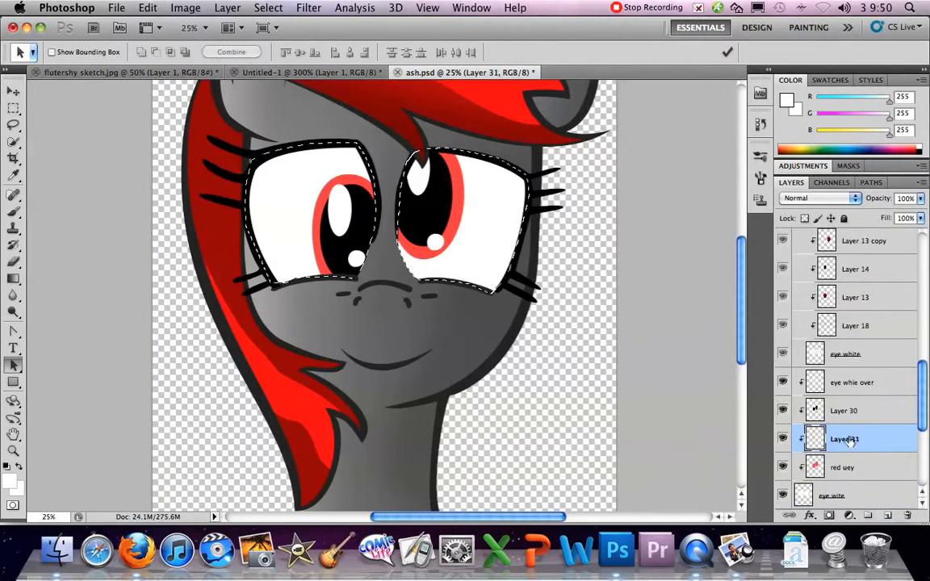
{"action": "type", "text": "e"}
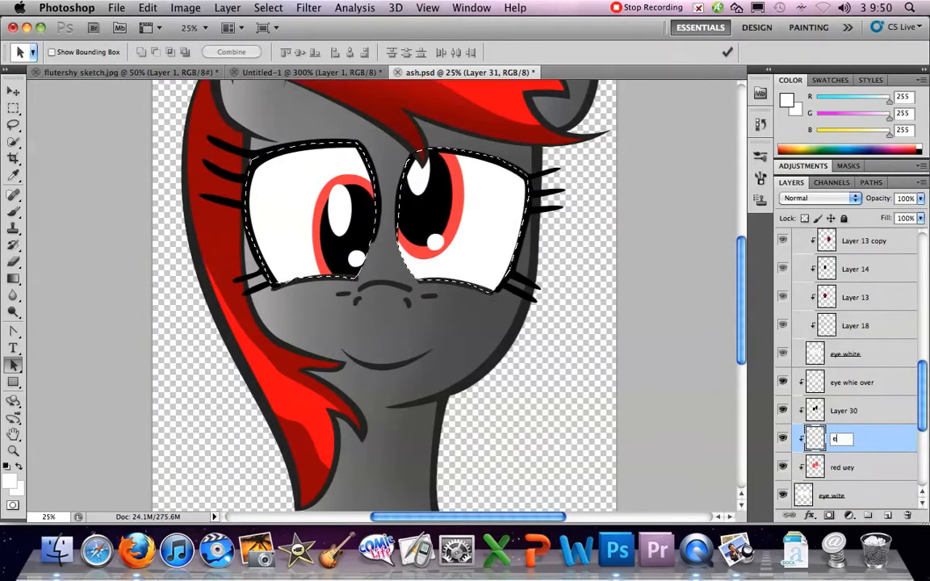
{"action": "type", "text": "ye dark"}
{"action": "key", "text": "Return"}
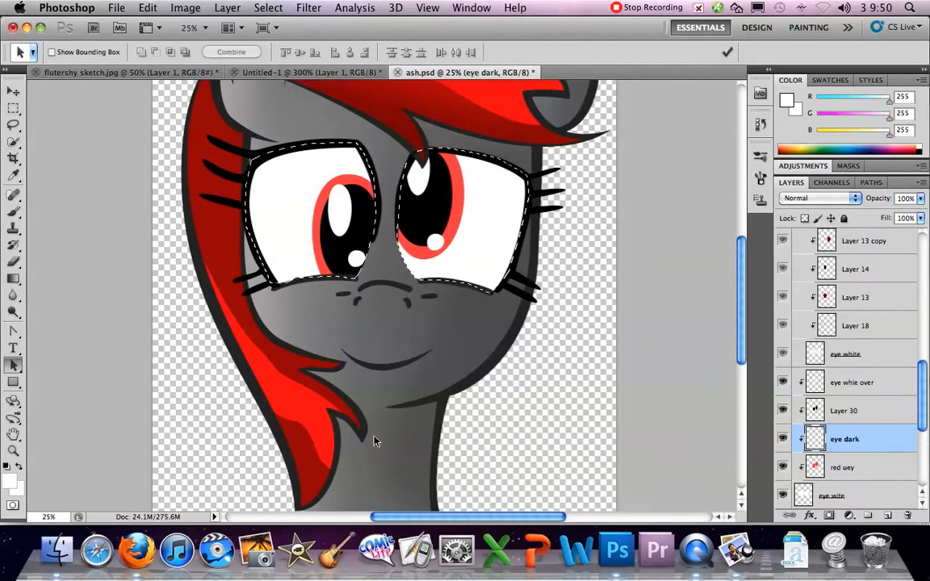
Sample the left iris's red as the foreground colour and darken it to #ae0a0a
{"action": "left_click", "coordinate": [10, 481]}
{"action": "left_click", "coordinate": [316, 258]}
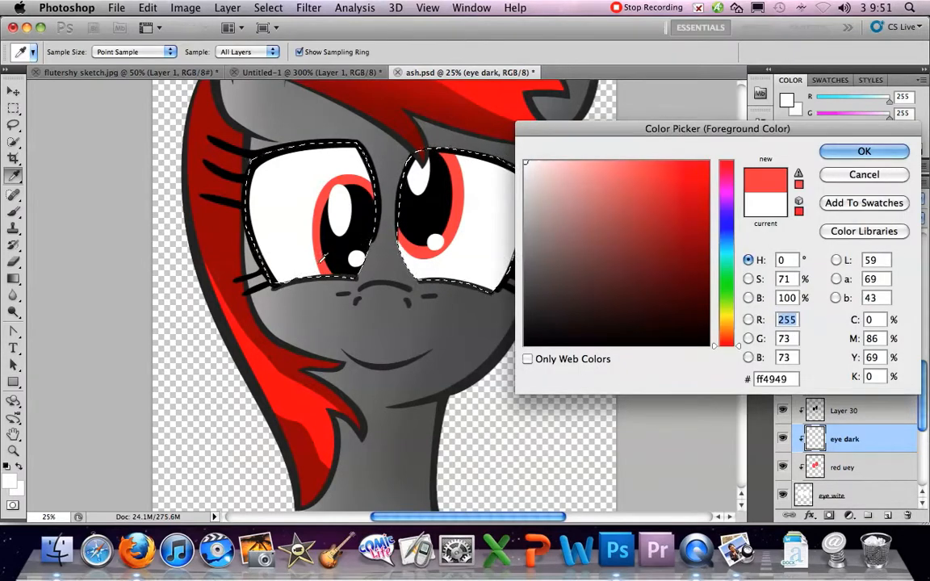
{"action": "left_click", "coordinate": [850, 155]}
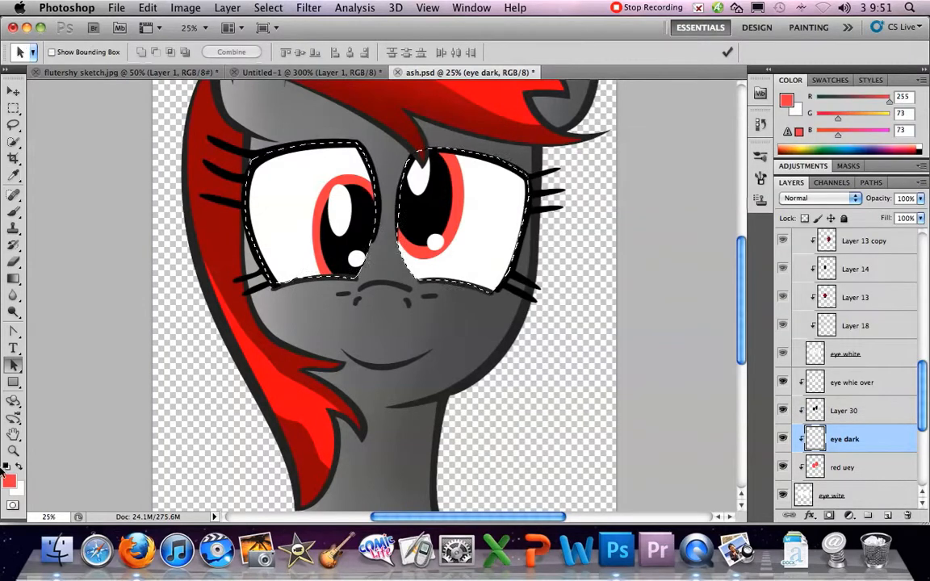
{"action": "left_click", "coordinate": [9, 481]}
{"action": "left_click", "coordinate": [687, 214]}
{"action": "left_click", "coordinate": [698, 220]}
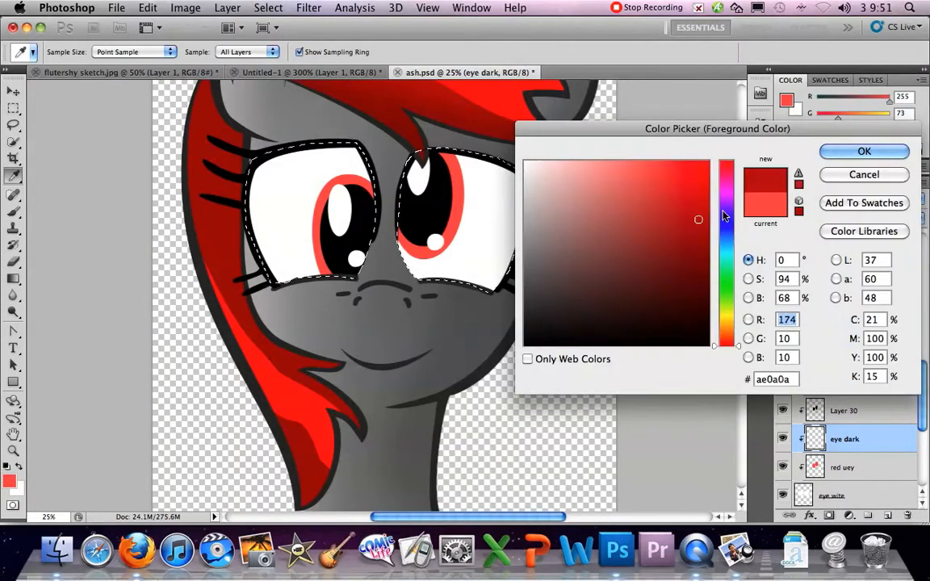
{"action": "key", "text": "Return"}
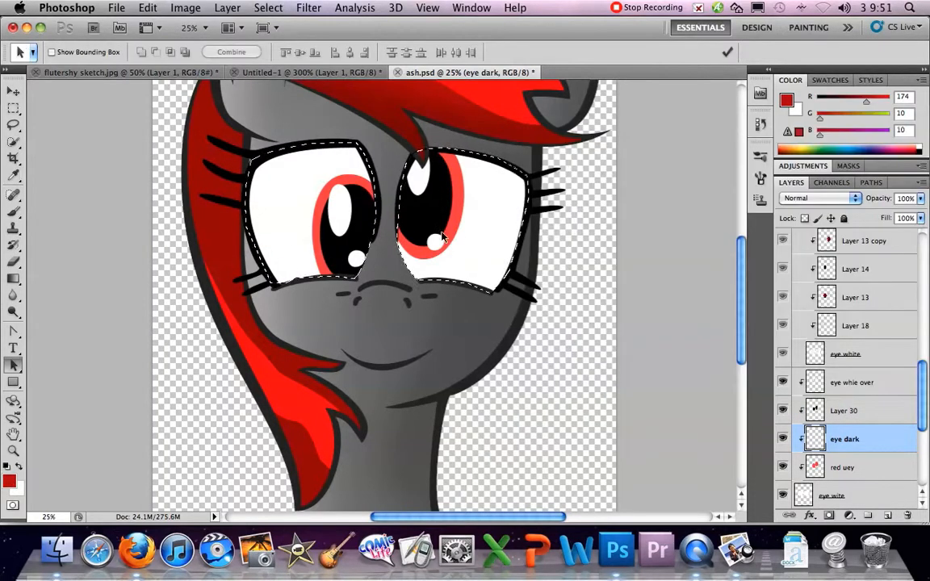
Try to brush soft dark red shading over the lower parts of both eyes inside the eye-white selection
{"action": "left_click", "coordinate": [13, 211]}
{"action": "mouse_move", "coordinate": [460, 225]}
{"action": "left_mouse_down"}
{"action": "mouse_move", "coordinate": [435, 260]}
{"action": "mouse_move", "coordinate": [465, 217]}
{"action": "mouse_move", "coordinate": [423, 244]}
{"action": "mouse_move", "coordinate": [466, 207]}
{"action": "mouse_move", "coordinate": [445, 236]}
{"action": "mouse_move", "coordinate": [469, 209]}
{"action": "mouse_move", "coordinate": [481, 246]}
{"action": "left_mouse_up"}
{"action": "mouse_move", "coordinate": [356, 286]}
{"action": "left_mouse_down"}
{"action": "mouse_move", "coordinate": [258, 226]}
{"action": "mouse_move", "coordinate": [254, 242]}
{"action": "mouse_move", "coordinate": [291, 254]}
{"action": "left_mouse_up"}
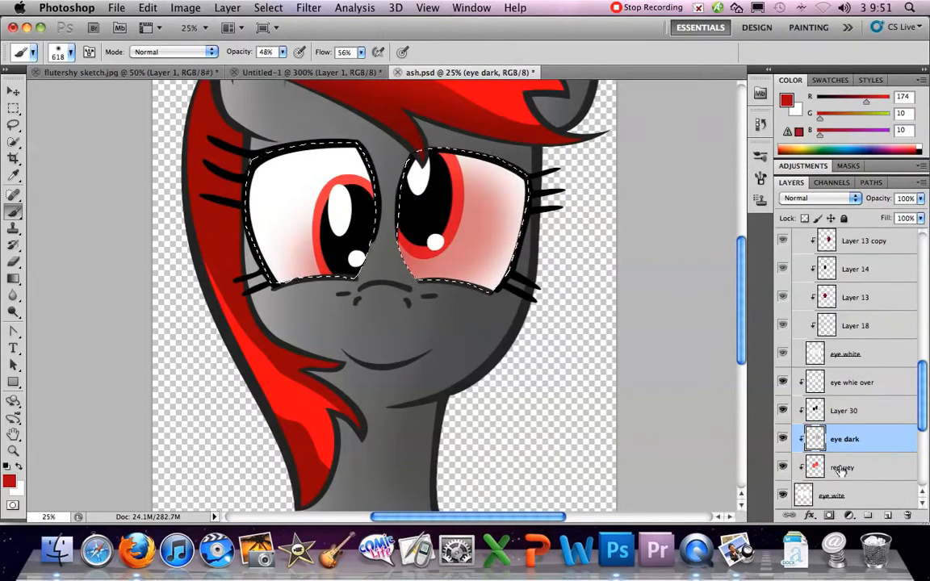
Undo the dark red brush strokes on both eyes
{"action": "left_click", "coordinate": [148, 7]}
{"action": "left_click", "coordinate": [165, 41]}
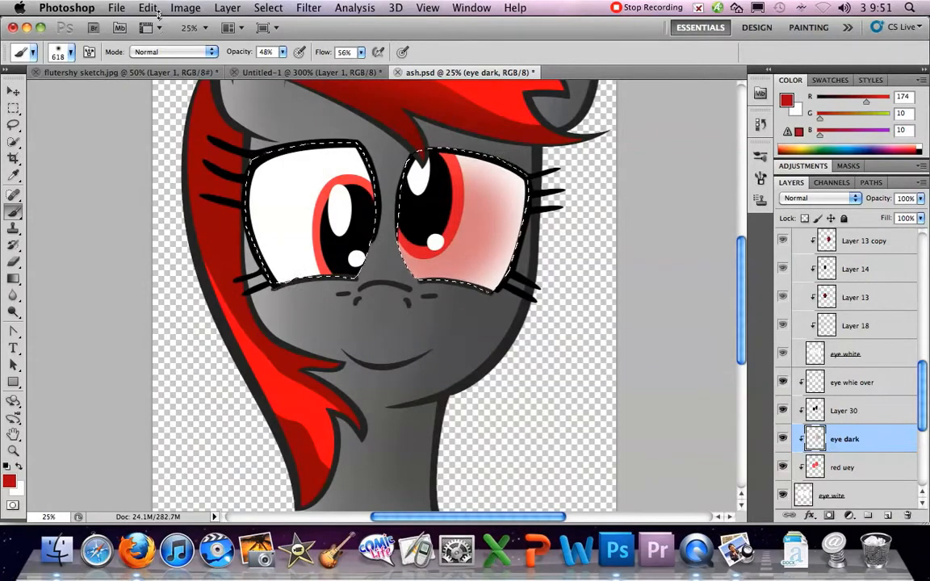
{"action": "left_click", "coordinate": [148, 8]}
{"action": "left_click", "coordinate": [165, 54]}
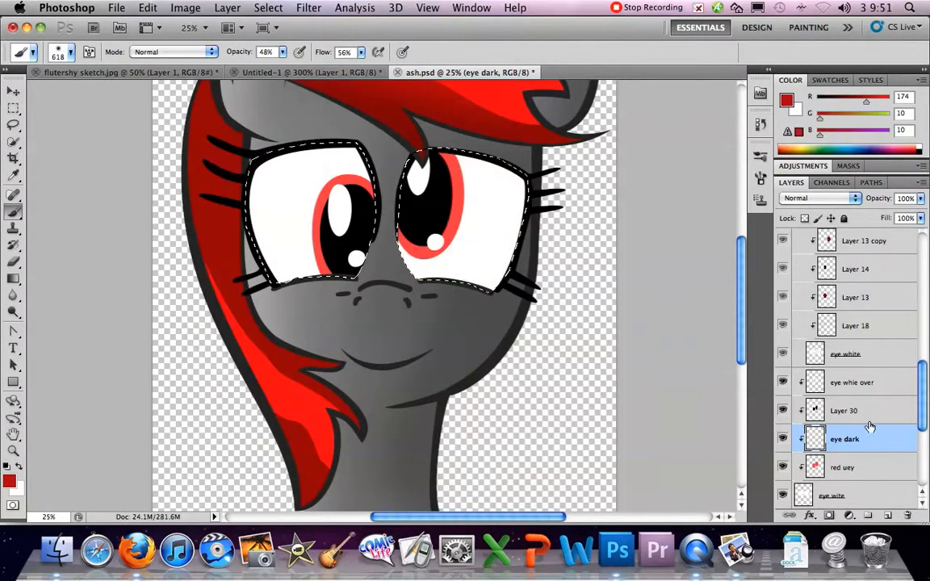
Load the outline of the "red uey" layer as a selection and brush dark red shading onto the lower irises on "eye dark"
{"action": "left_click", "coordinate": [816, 468], "text": "super"}
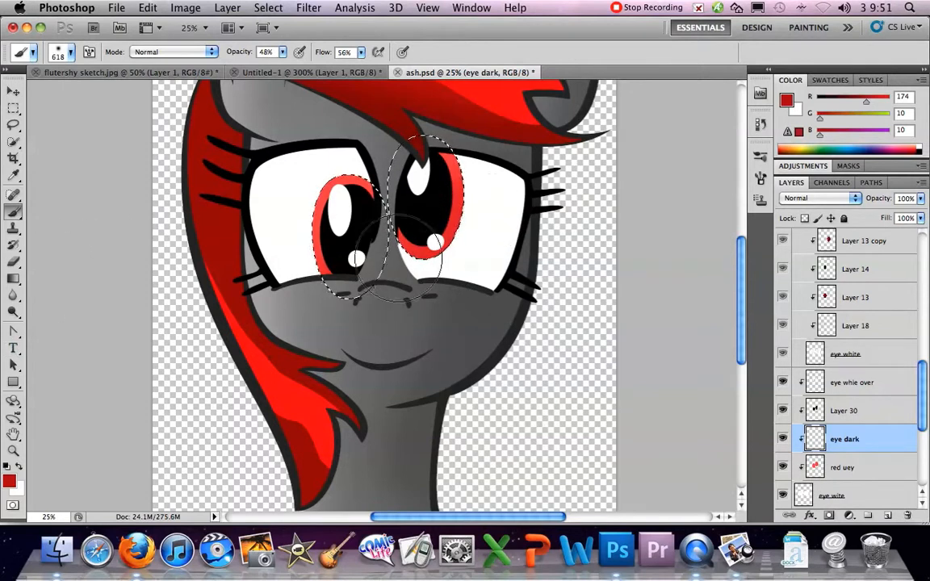
Add a new clipped layer directly above "eye dark" and name it "eye light"
{"action": "key", "text": "super+alt+shift+n"}
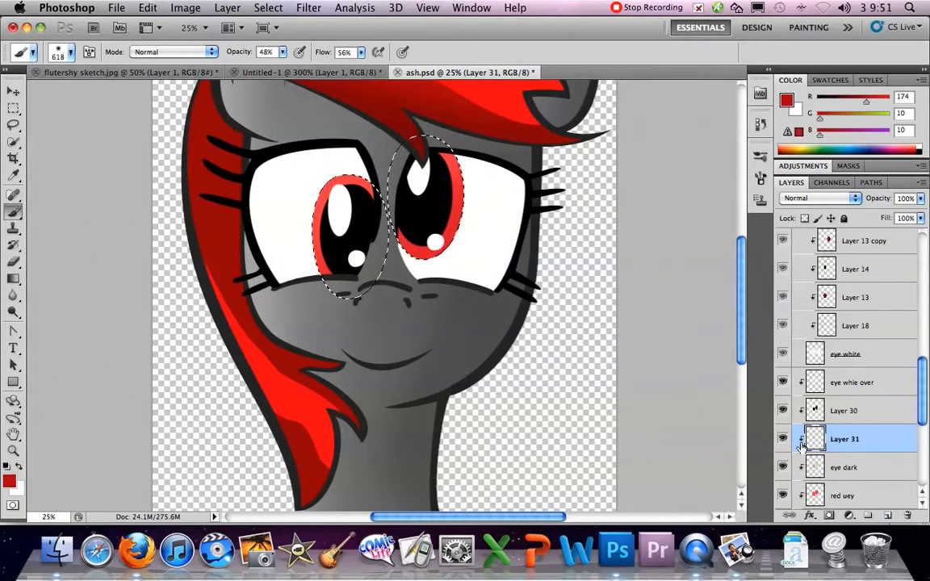
{"action": "double_click", "coordinate": [837, 446]}
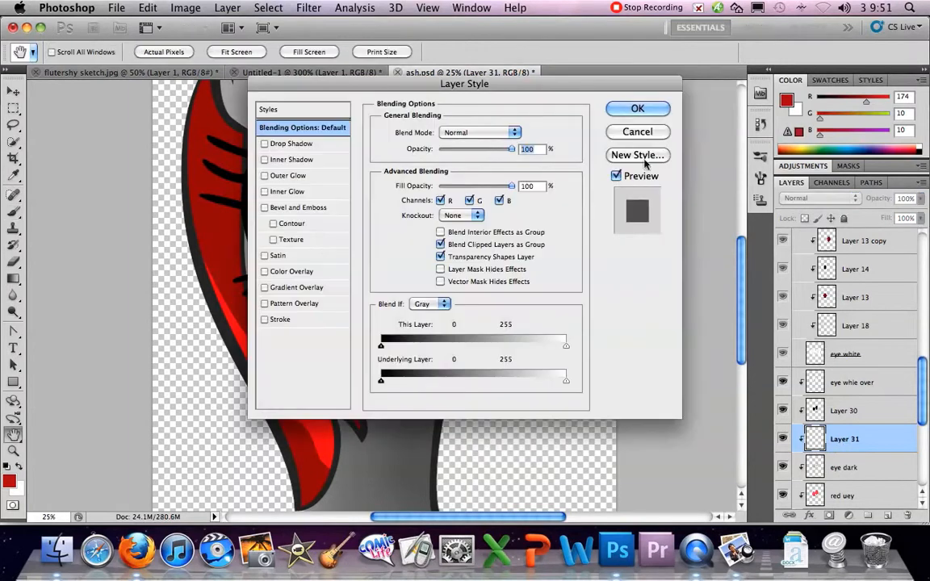
{"action": "left_click", "coordinate": [635, 118]}
{"action": "double_click", "coordinate": [843, 438]}
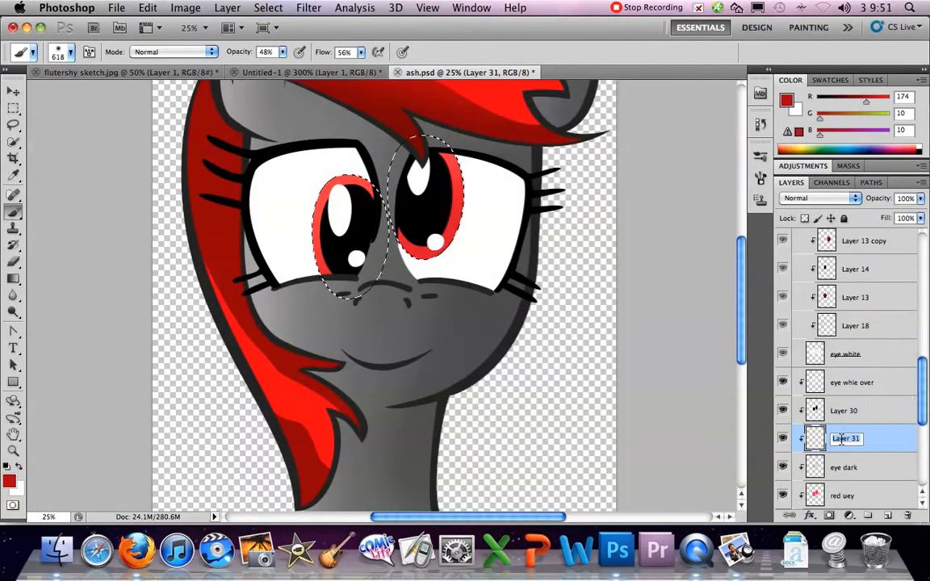
{"action": "type", "text": "ey"}
{"action": "key", "text": "Return"}
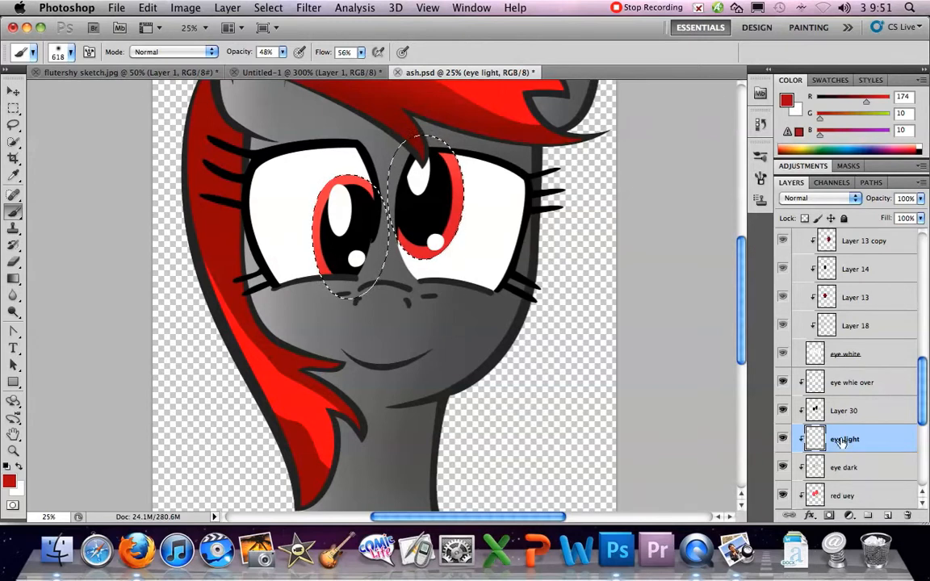
Set the foreground colour to light red #ff8a8a, brush it onto the upper irises on "eye light" and deselect
{"action": "left_click", "coordinate": [9, 482]}
{"action": "mouse_move", "coordinate": [585, 197]}
{"action": "left_mouse_down"}
{"action": "mouse_move", "coordinate": [615, 174]}
{"action": "mouse_move", "coordinate": [562, 153]}
{"action": "mouse_move", "coordinate": [608, 157]}
{"action": "left_mouse_up"}
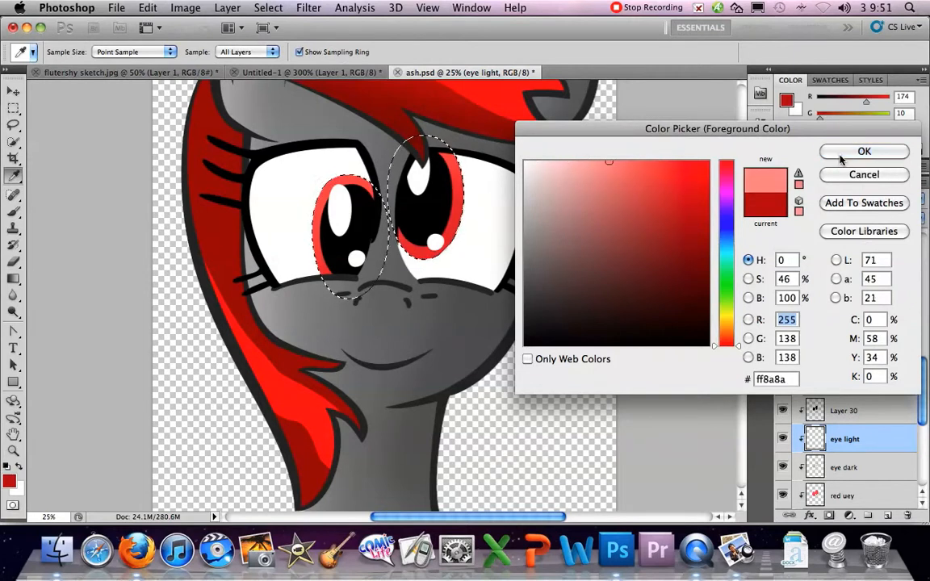
{"action": "key", "text": "Return"}
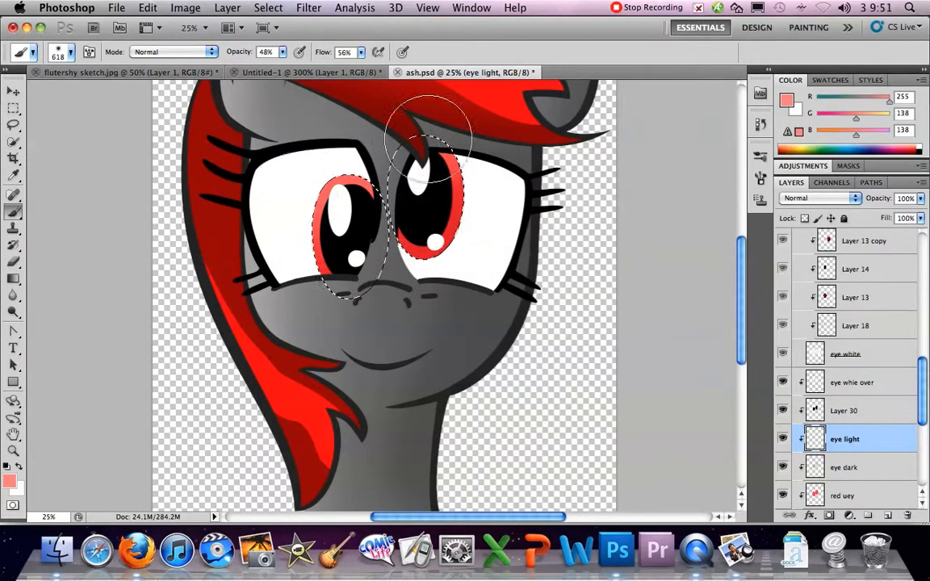
{"action": "left_click", "coordinate": [268, 7]}
{"action": "left_click", "coordinate": [276, 40]}
{"action": "key", "text": "z"}
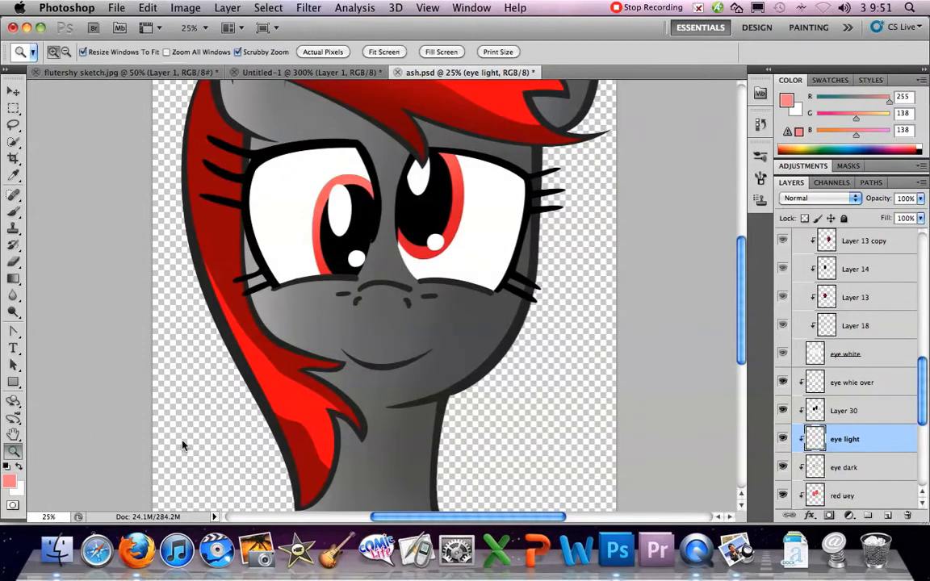
{"action": "left_click", "coordinate": [263, 379], "text": "super"}
{"action": "left_click", "coordinate": [295, 355], "text": "alt"}
{"action": "left_click", "coordinate": [295, 355], "text": "alt"}
{"action": "left_click", "coordinate": [339, 343]}
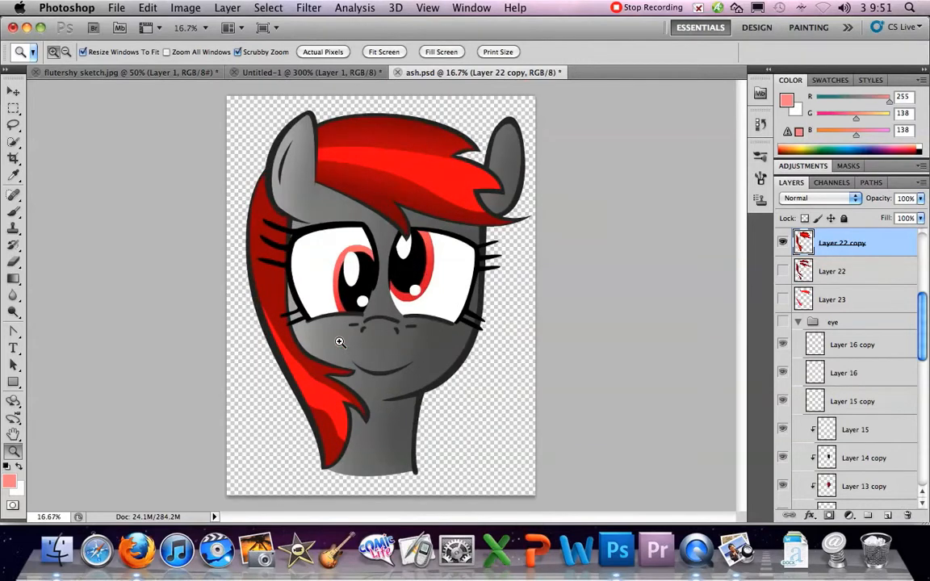